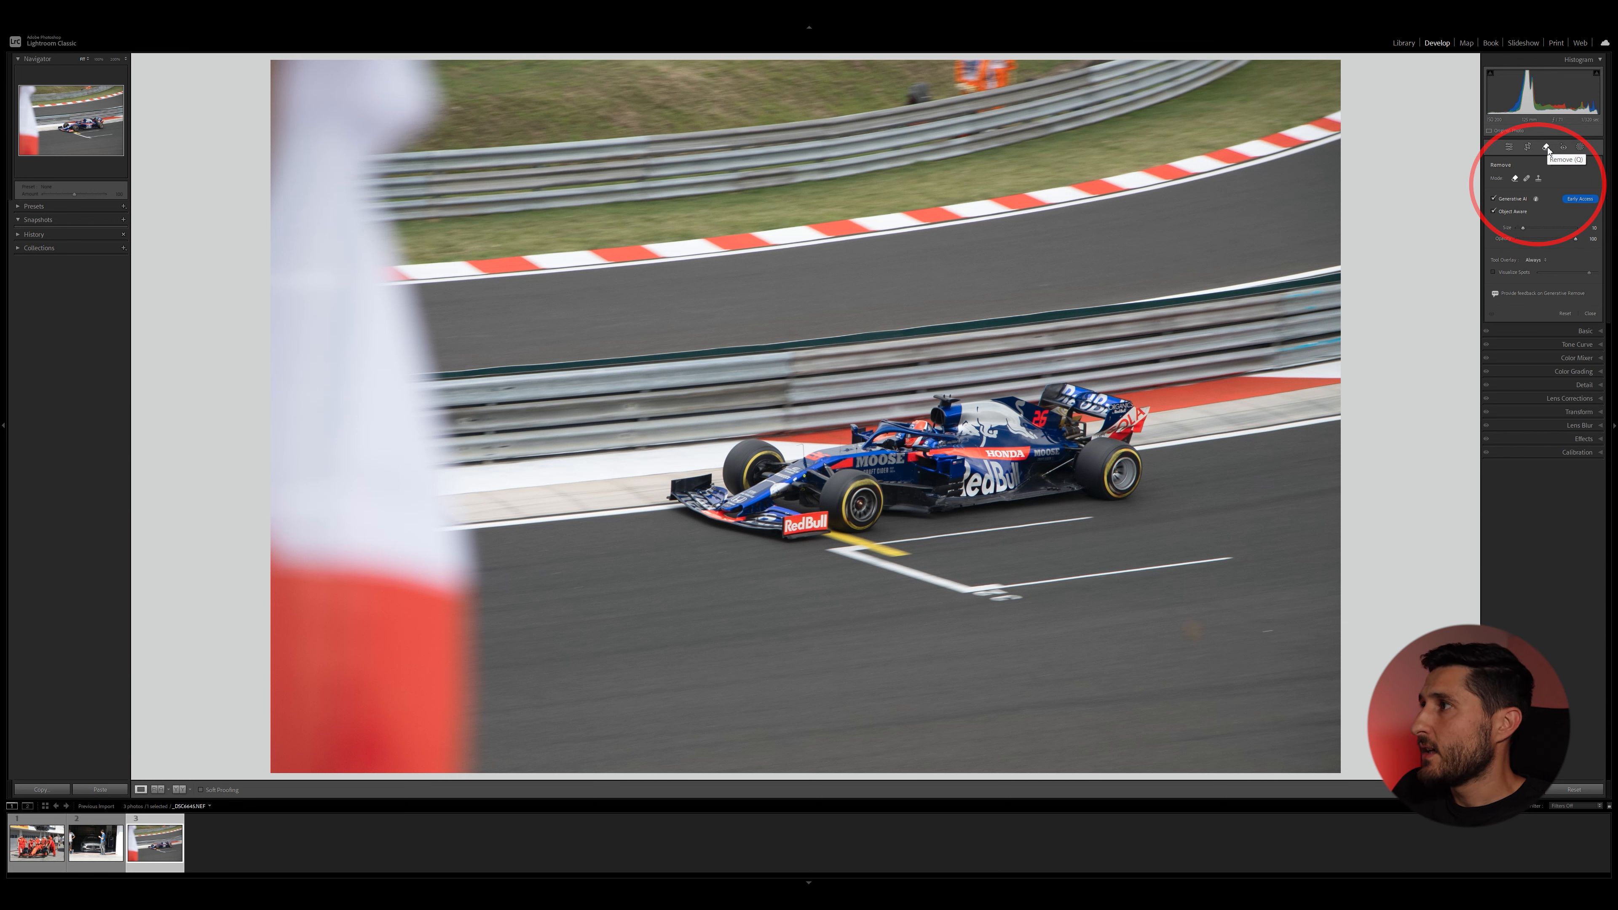
# Brush over the blurred flag in the foreground with the Remove tool and apply the generative removal.
pyautogui.click(1510, 151)
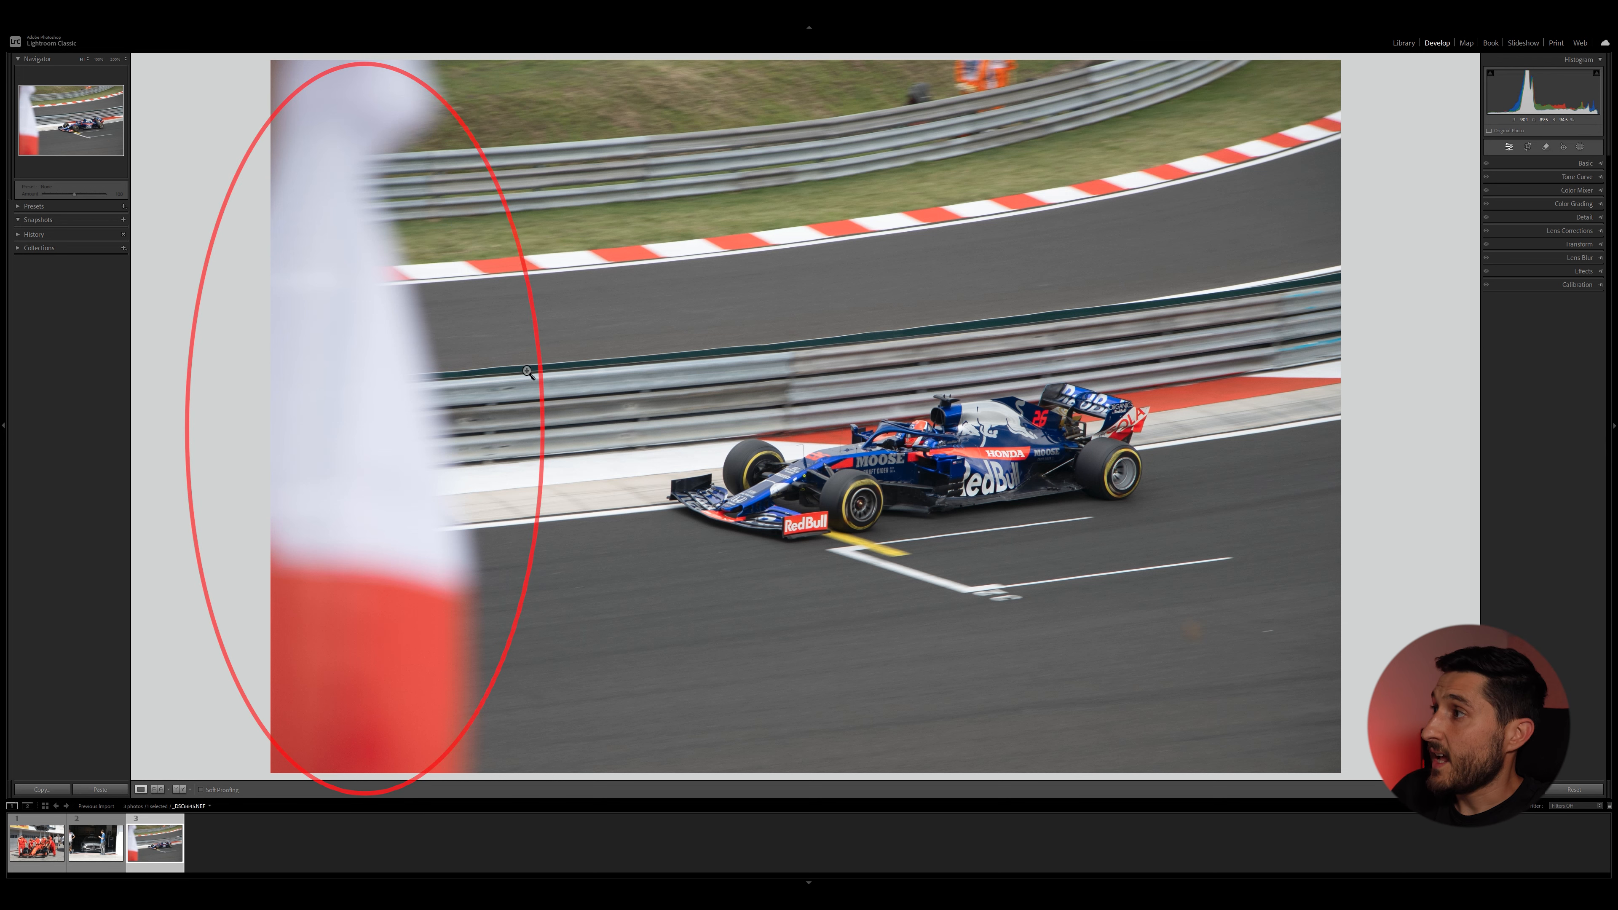
pyautogui.click(1548, 149)
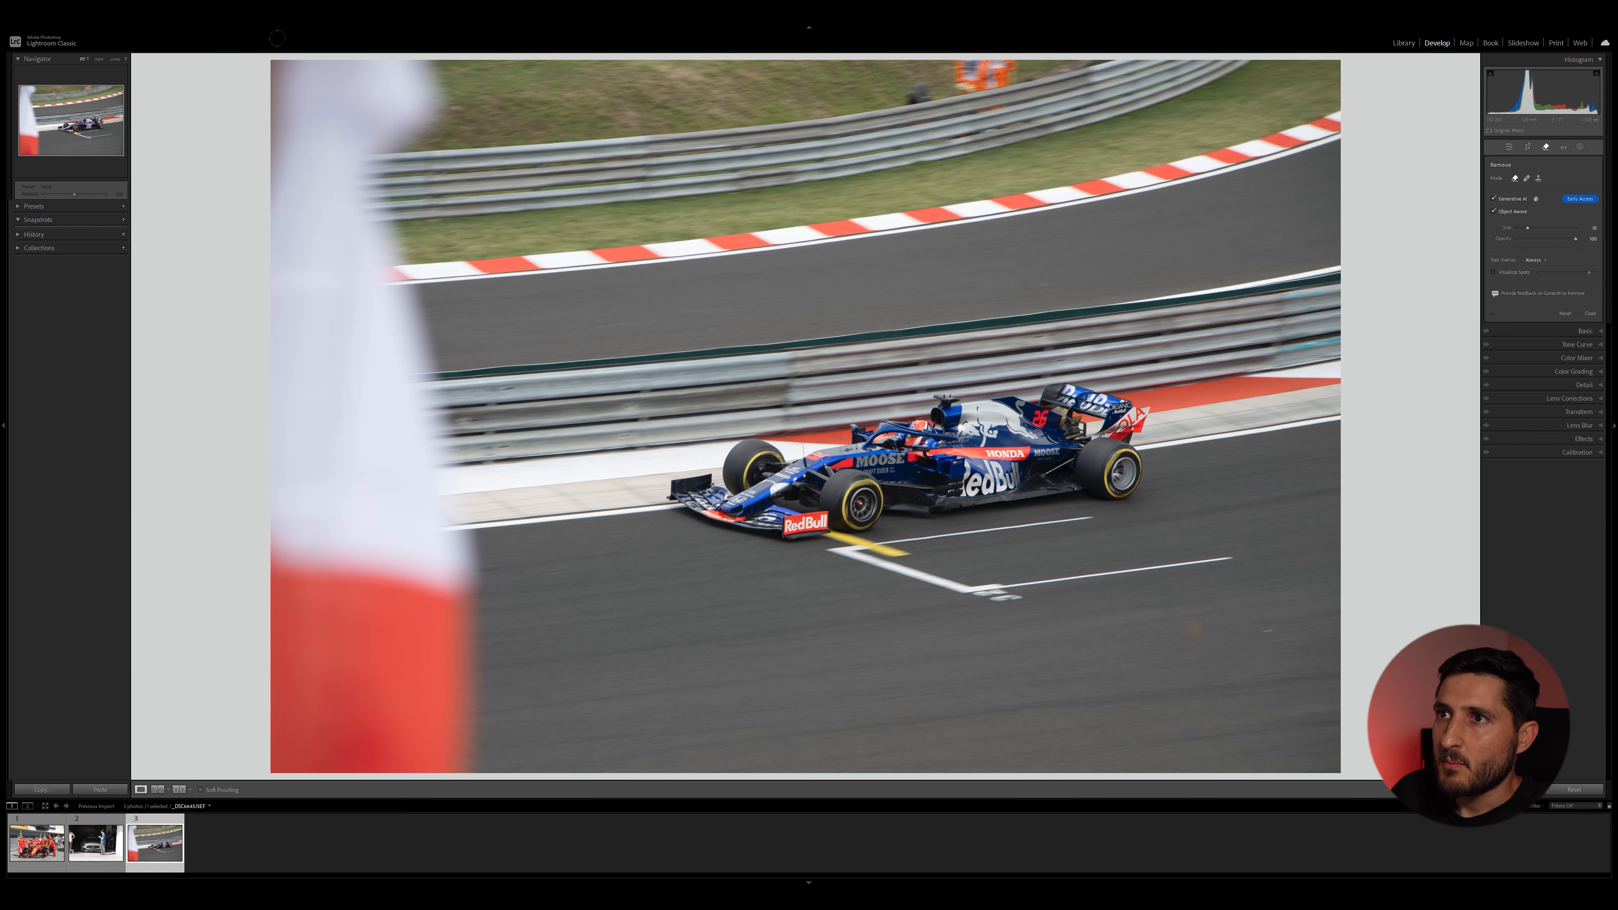
pyautogui.moveTo(254, 55)
pyautogui.mouseDown()
pyautogui.moveTo(344, 107)
pyautogui.moveTo(440, 77)
pyautogui.moveTo(440, 136)
pyautogui.moveTo(390, 143)
pyautogui.moveTo(300, 102)
pyautogui.moveTo(359, 137)
pyautogui.moveTo(430, 767)
pyautogui.moveTo(440, 460)
pyautogui.moveTo(417, 415)
pyautogui.moveTo(478, 714)
pyautogui.moveTo(465, 593)
pyautogui.moveTo(389, 625)
pyautogui.moveTo(238, 98)
pyautogui.mouseUp()
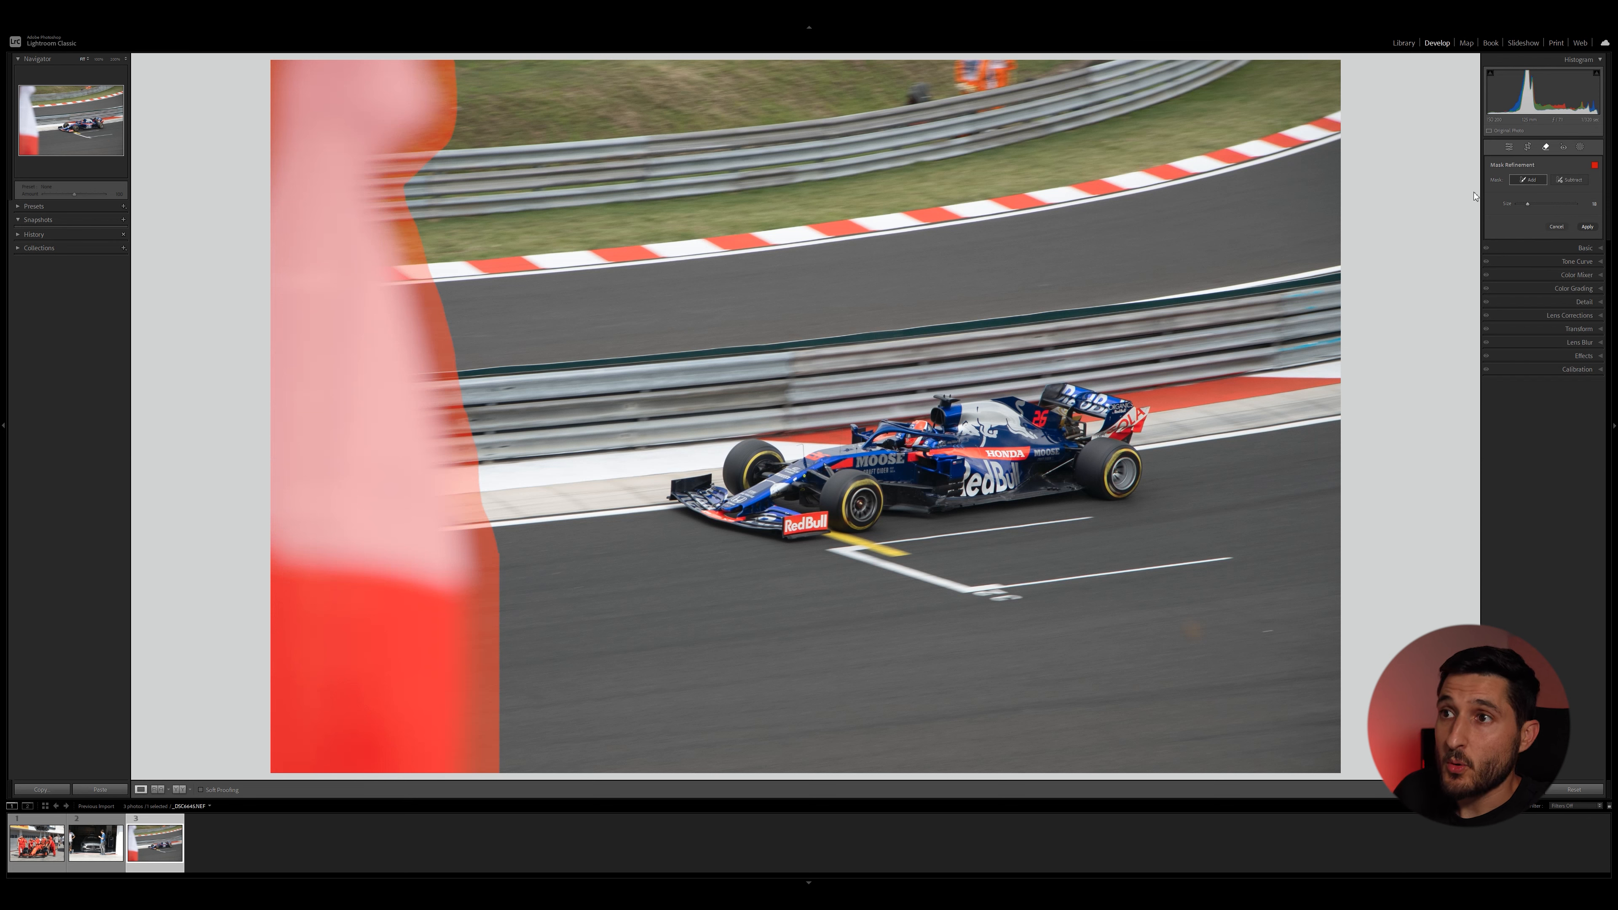
pyautogui.click(1587, 227)
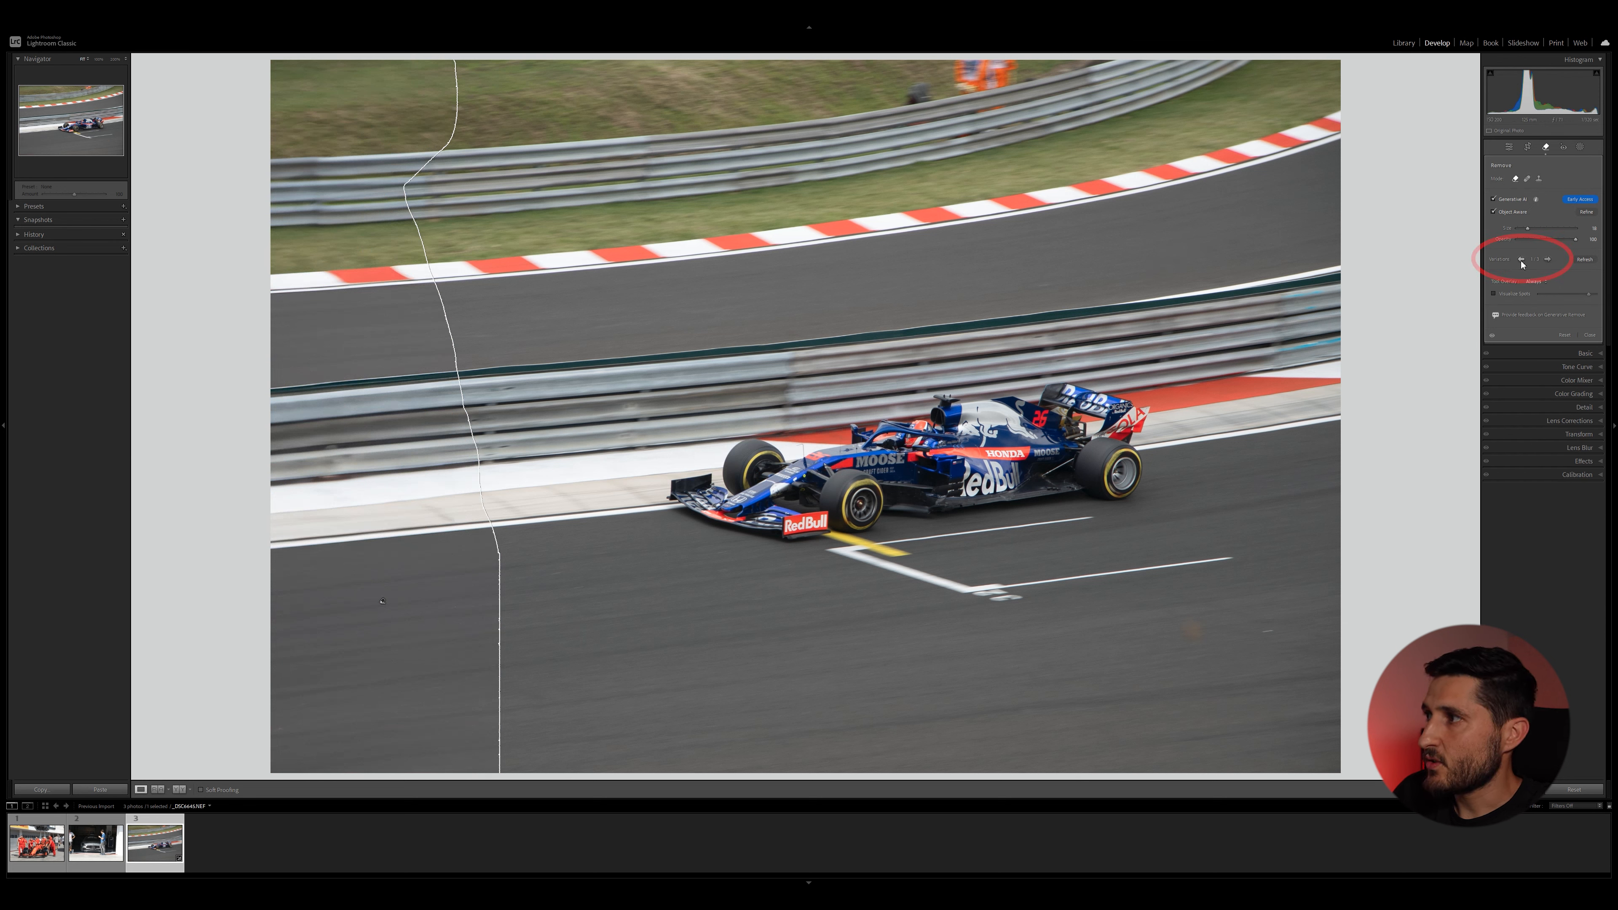
# Compare the generated removal variations, keep the first one, and close the Remove tool.
pyautogui.click(1548, 260)
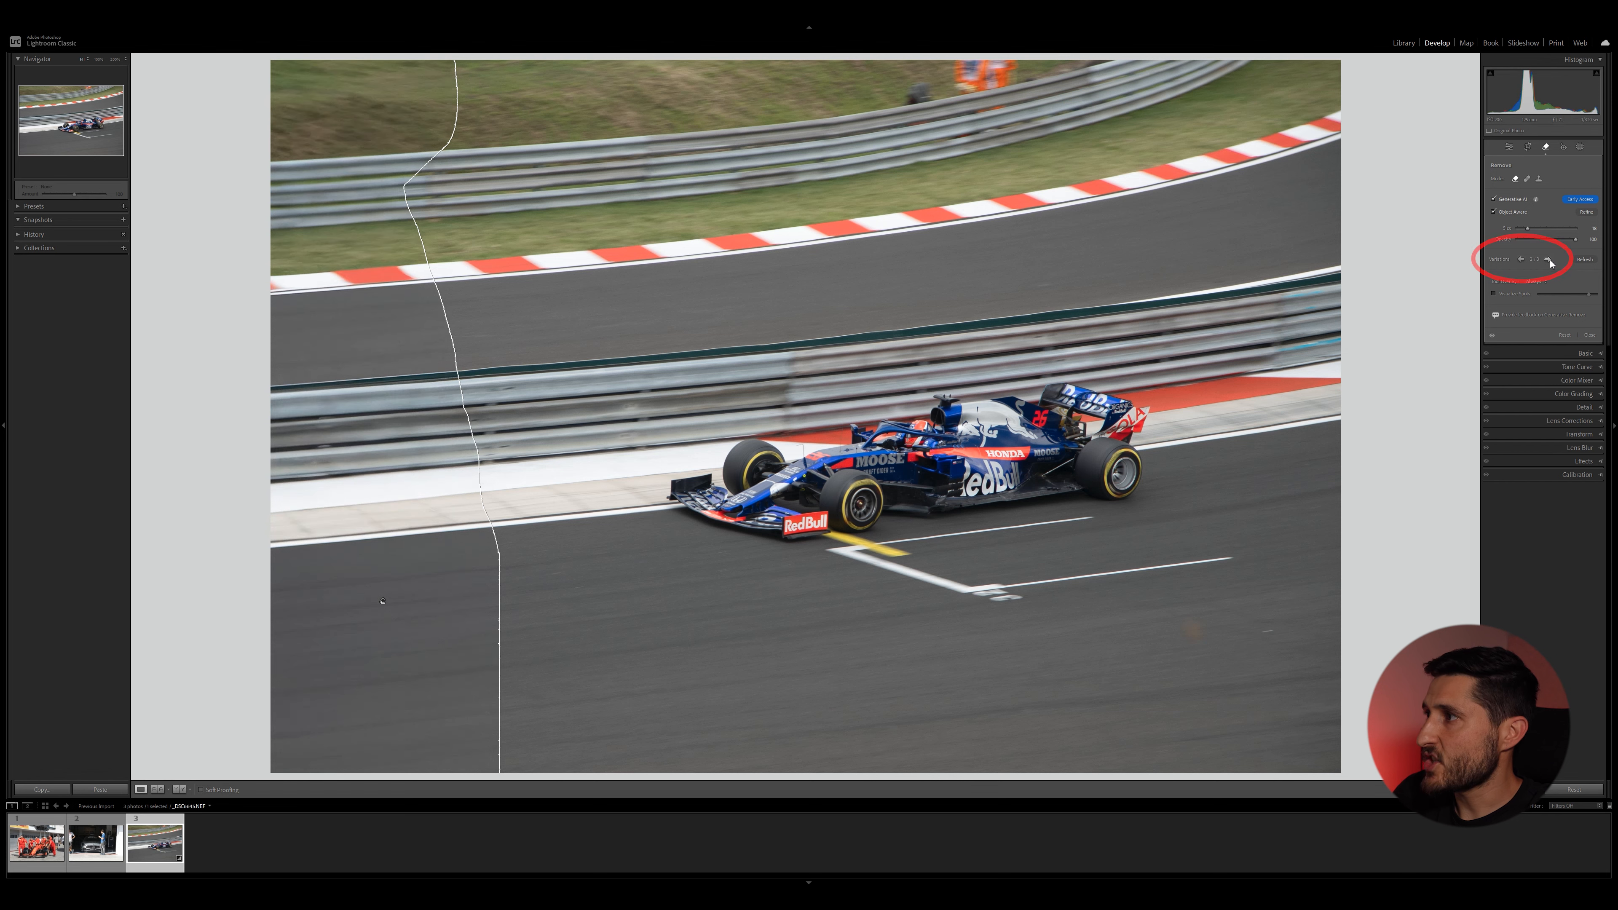
pyautogui.click(1522, 261)
pyautogui.press('q')
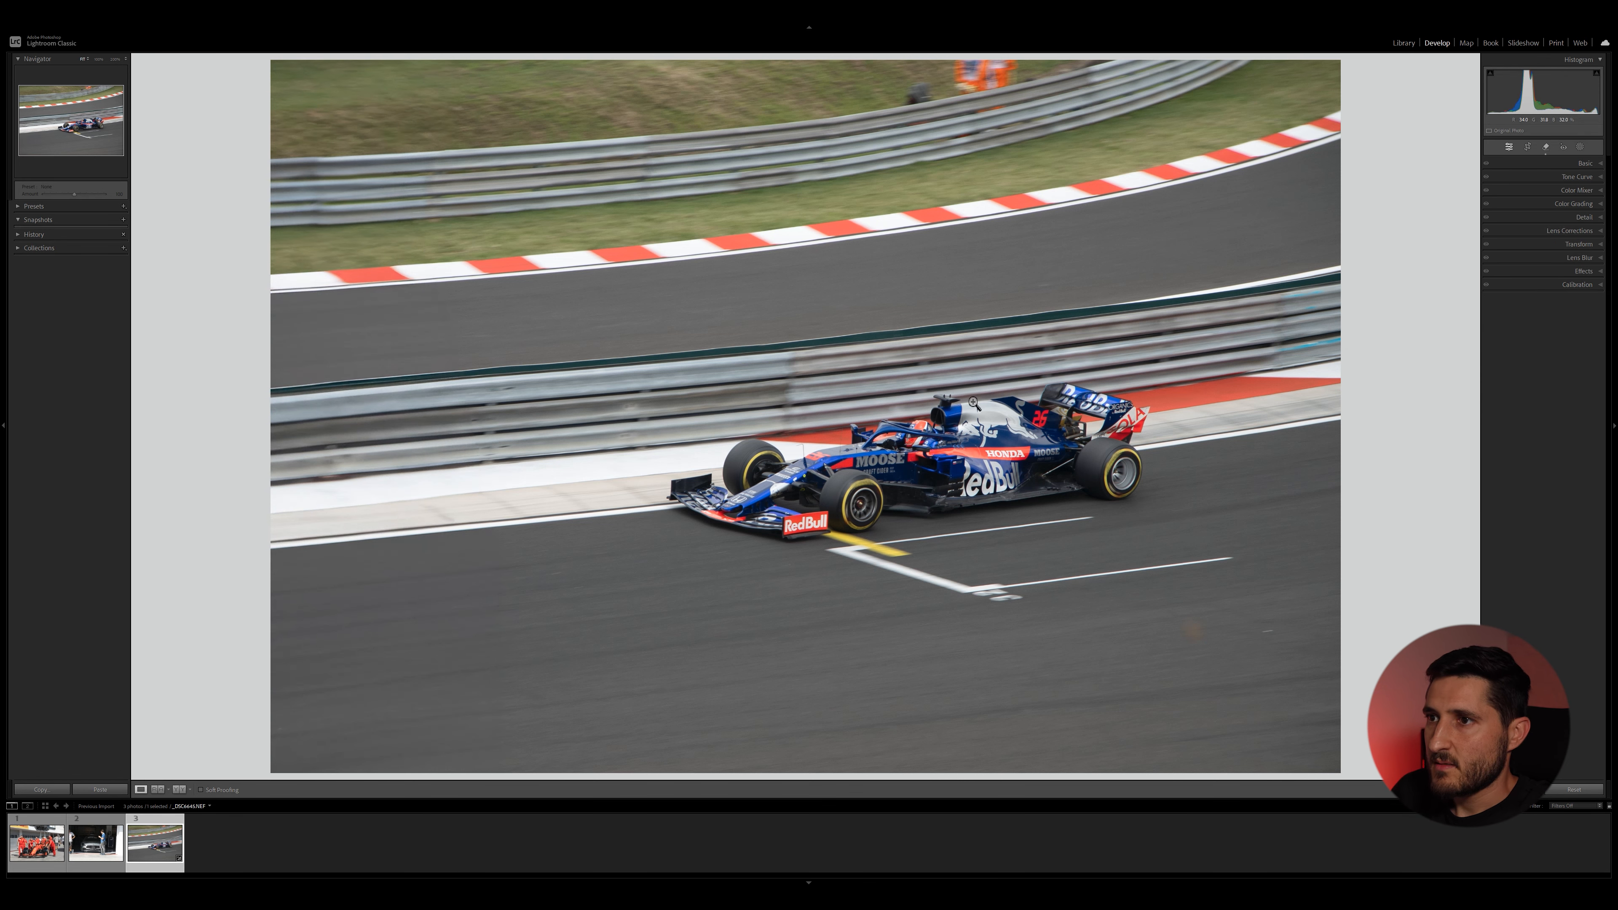
# Zoom in to inspect the retouched track area where the flag was removed.
pyautogui.click(444, 336)
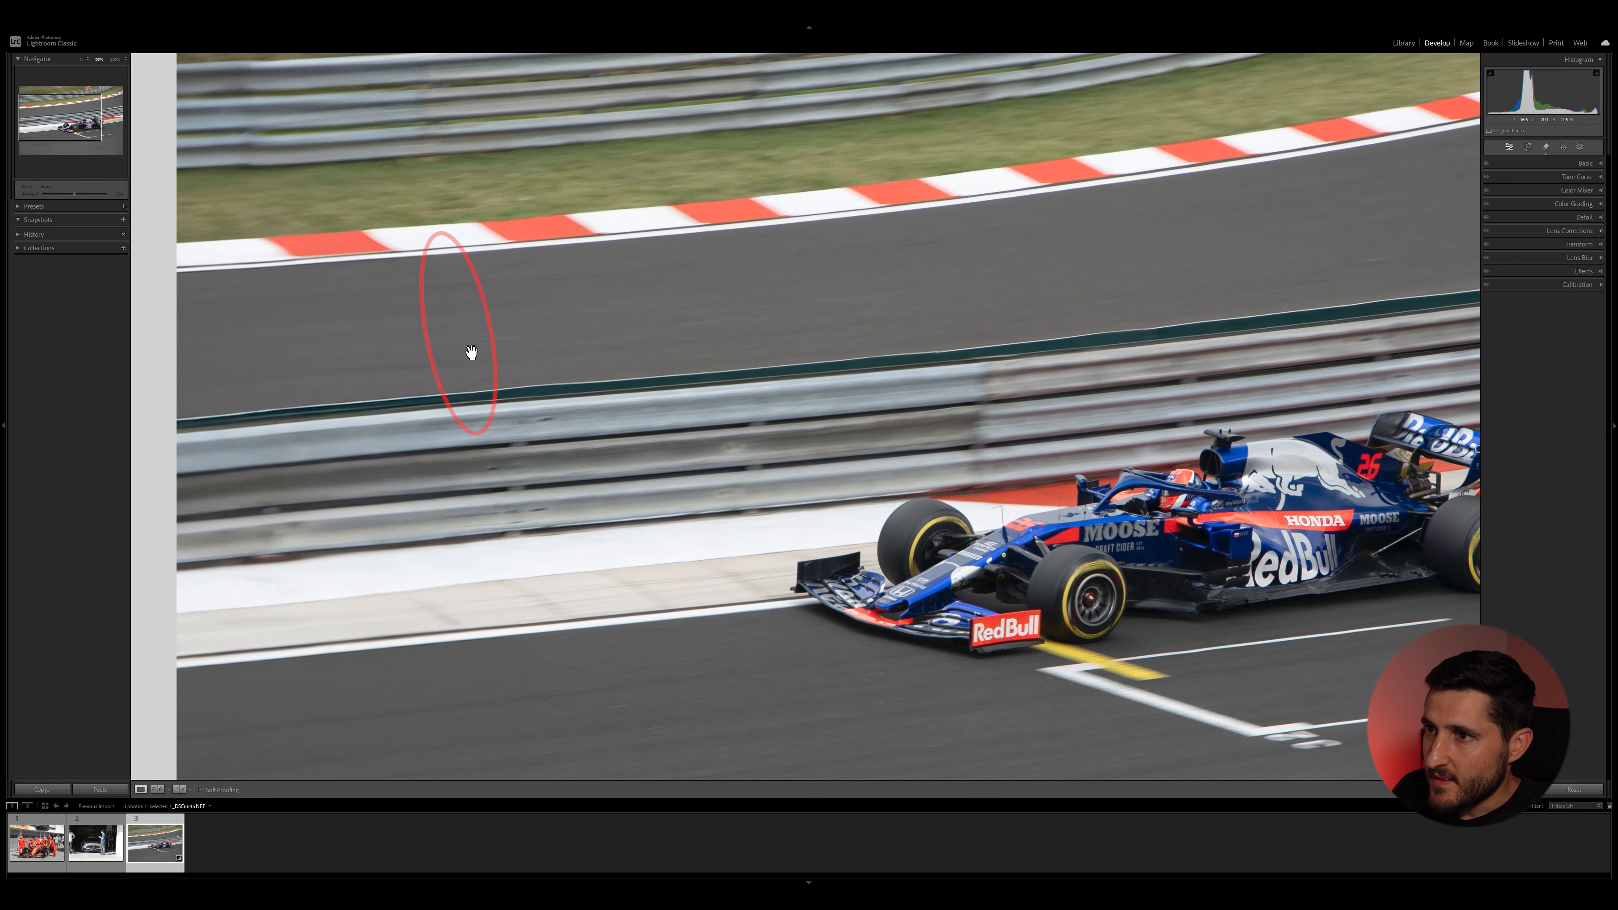
pyautogui.moveTo(500, 399); pyautogui.dragTo(507, 386)
pyautogui.hotkey('ctrl', '=')
pyautogui.moveTo(644, 638); pyautogui.dragTo(895, 329)
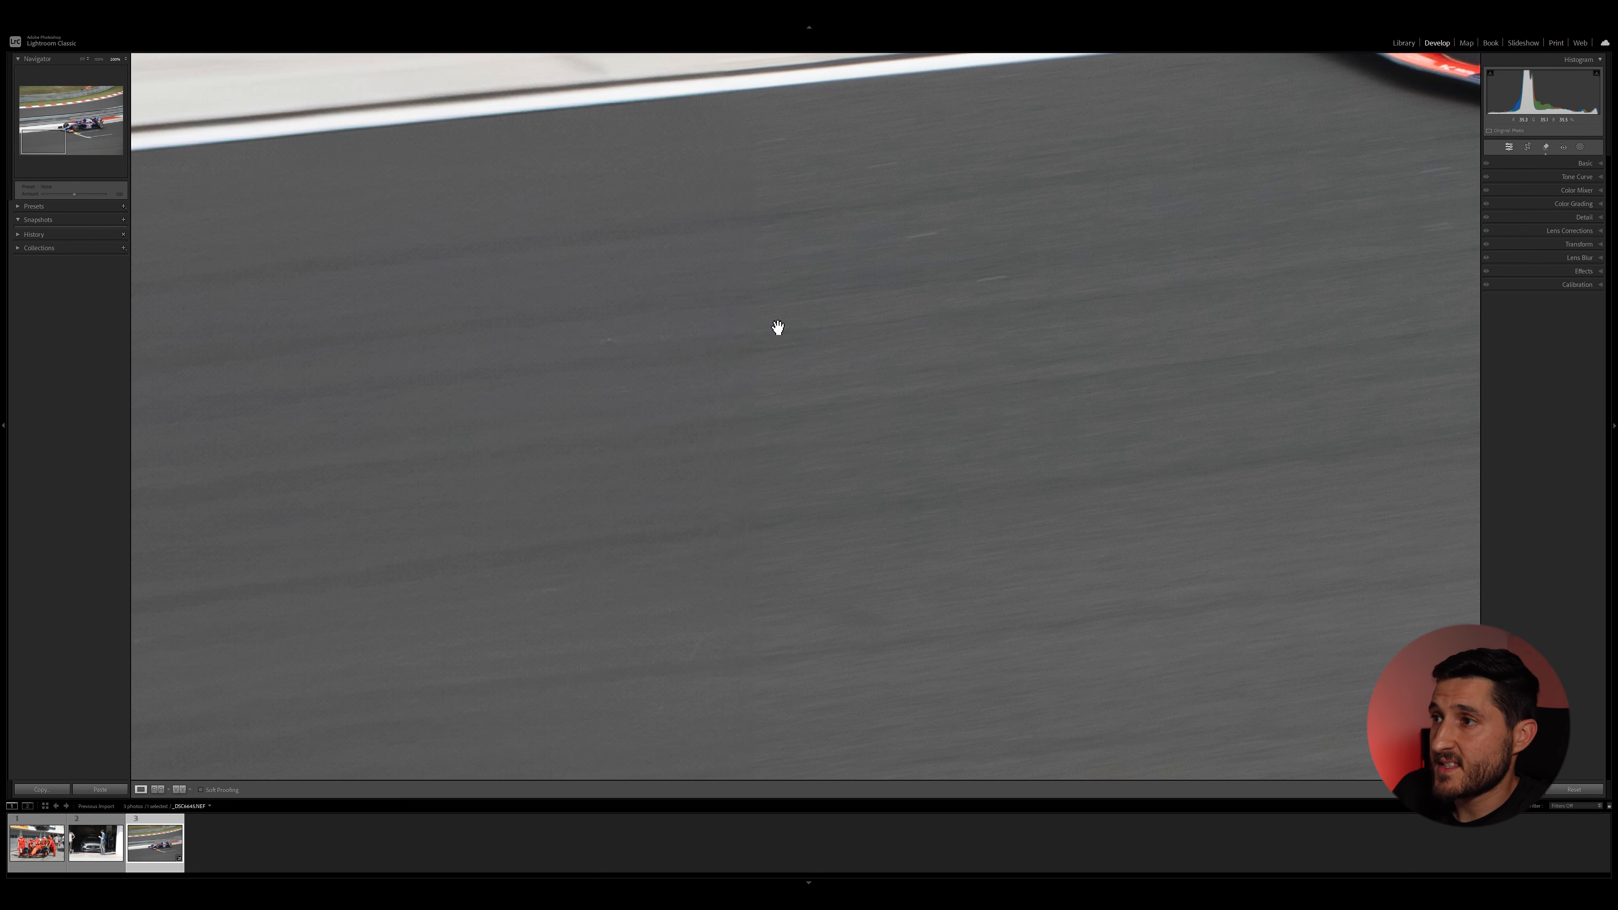
pyautogui.click(809, 333)
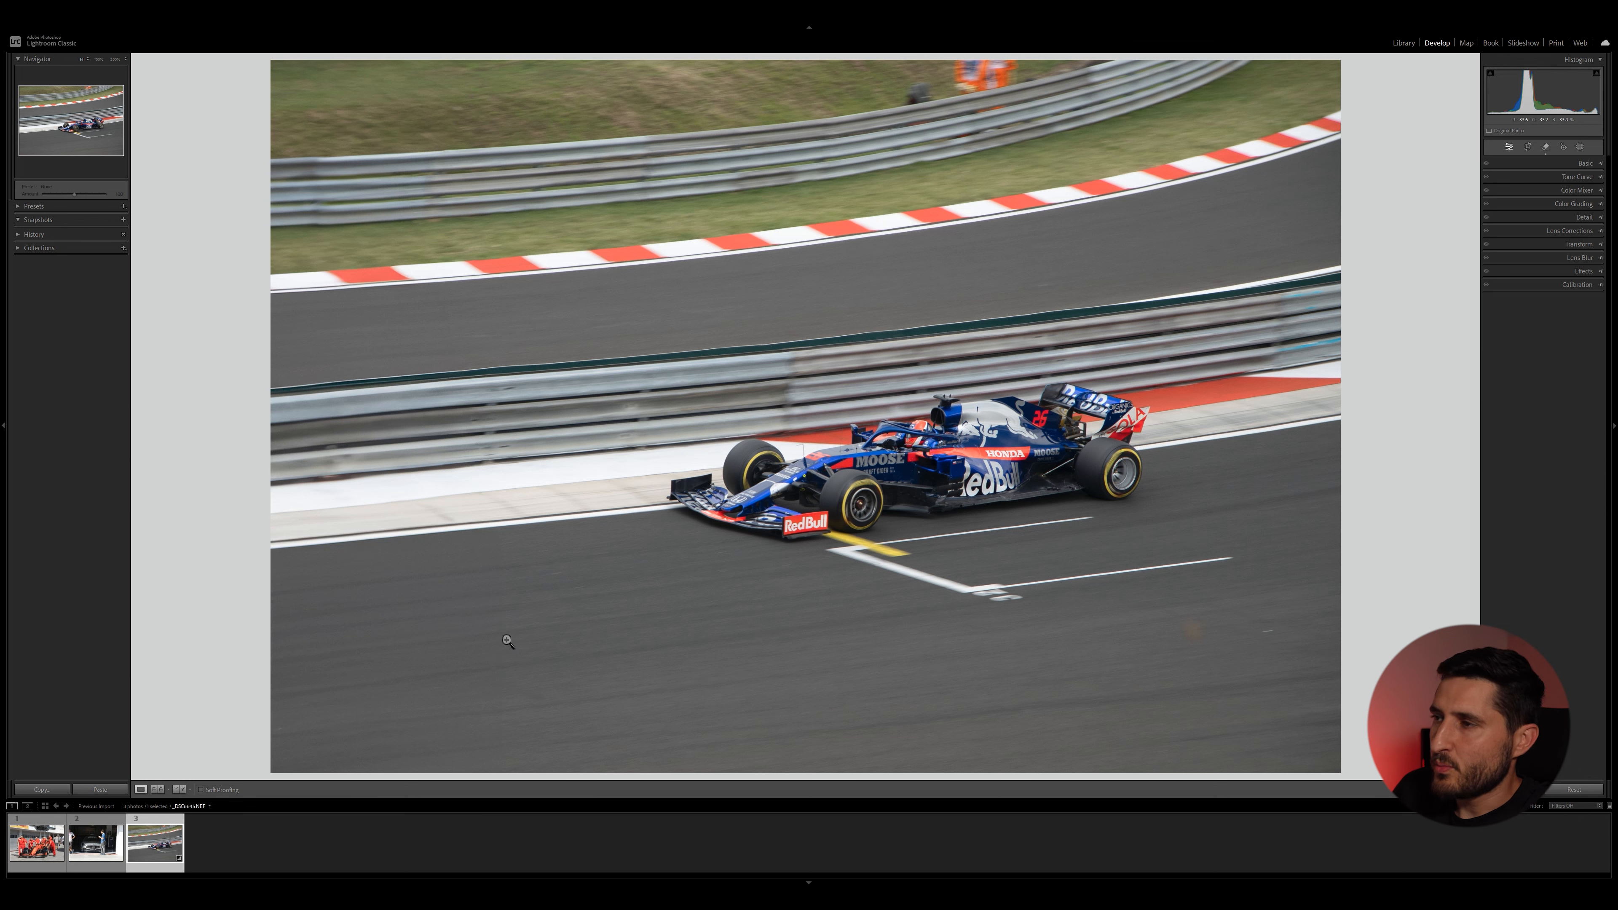
# Crop the race car photo tighter from the top-left corner toward the car.
pyautogui.click(1528, 148)
pyautogui.moveTo(275, 62); pyautogui.dragTo(349, 144)
pyautogui.press('Return')
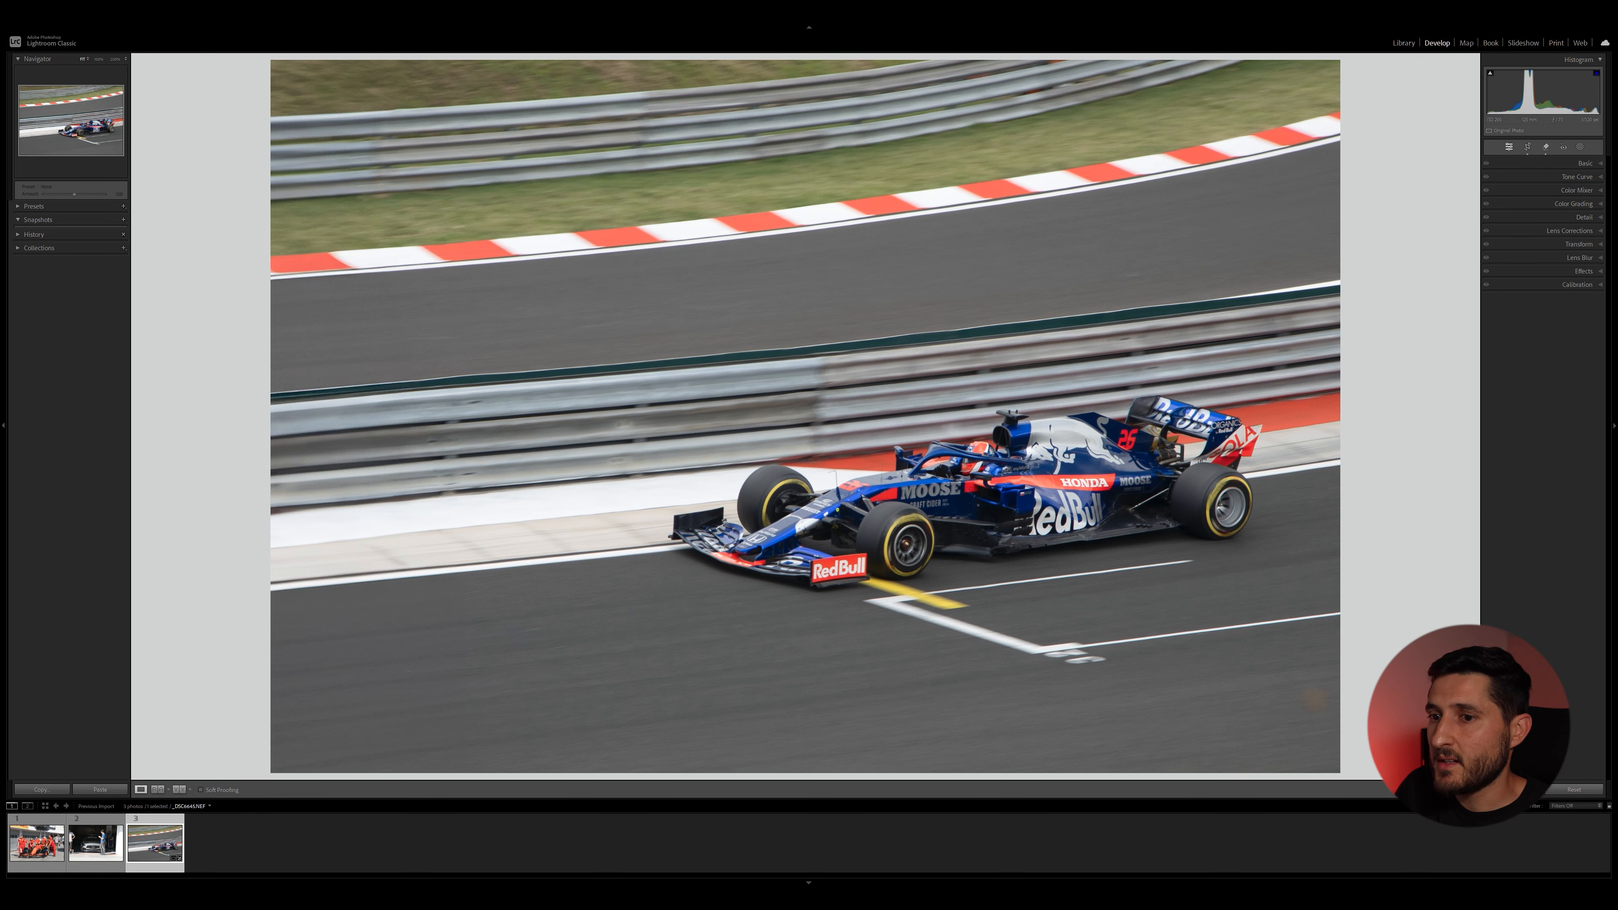
# Open the Ferrari pit photo and remove the bystanders on the right with the generative Remove tool.
pyautogui.click(37, 843)
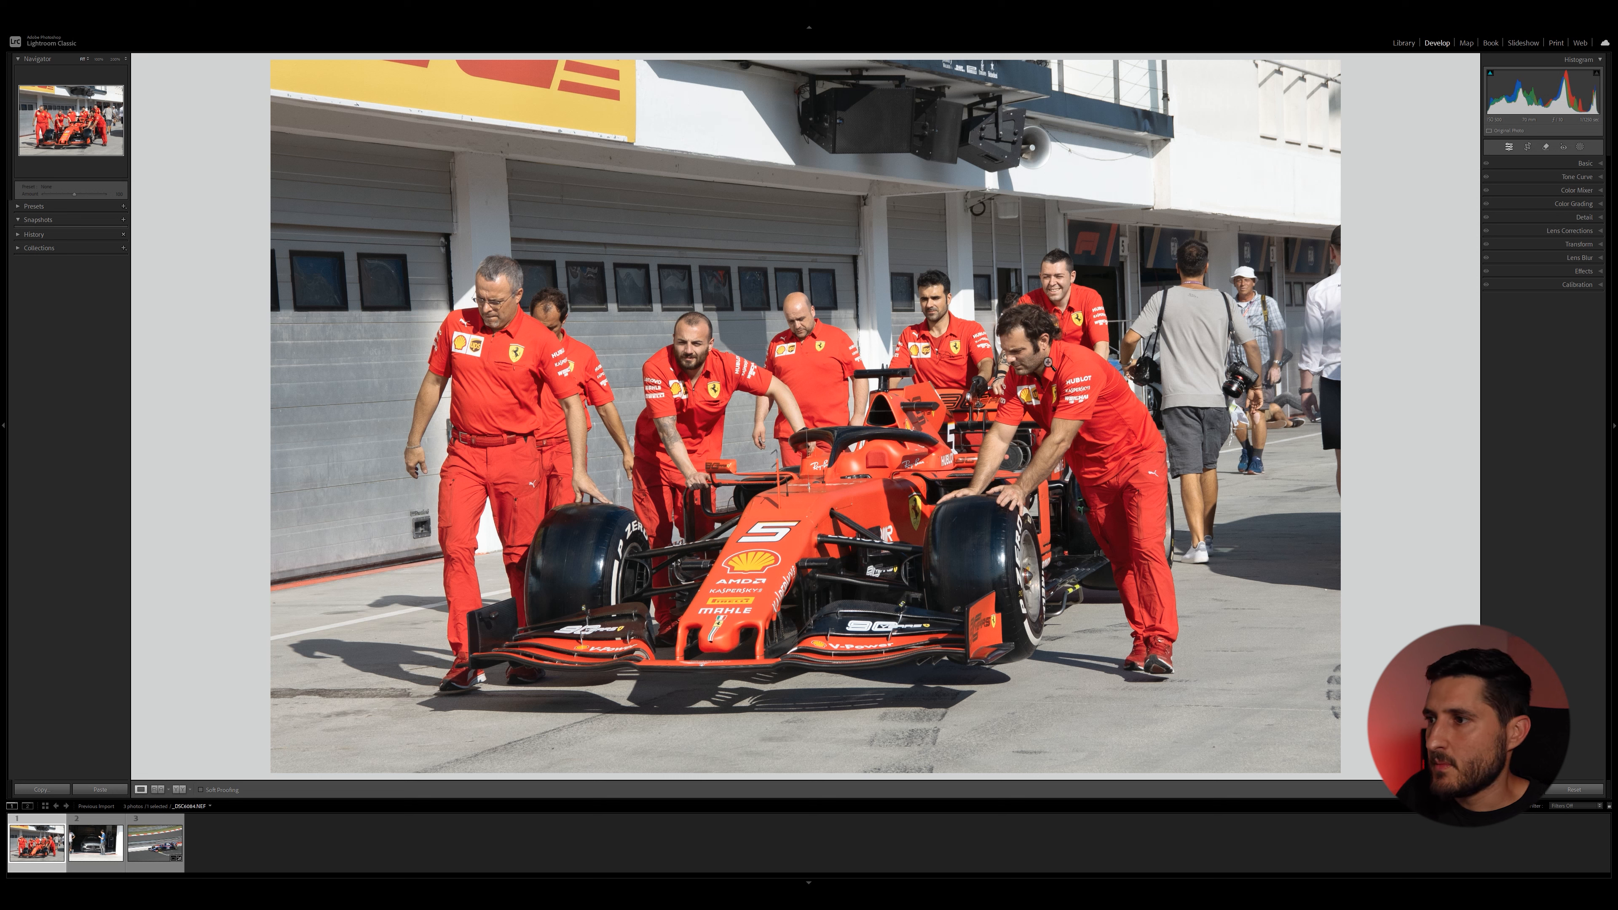
pyautogui.click(1545, 147)
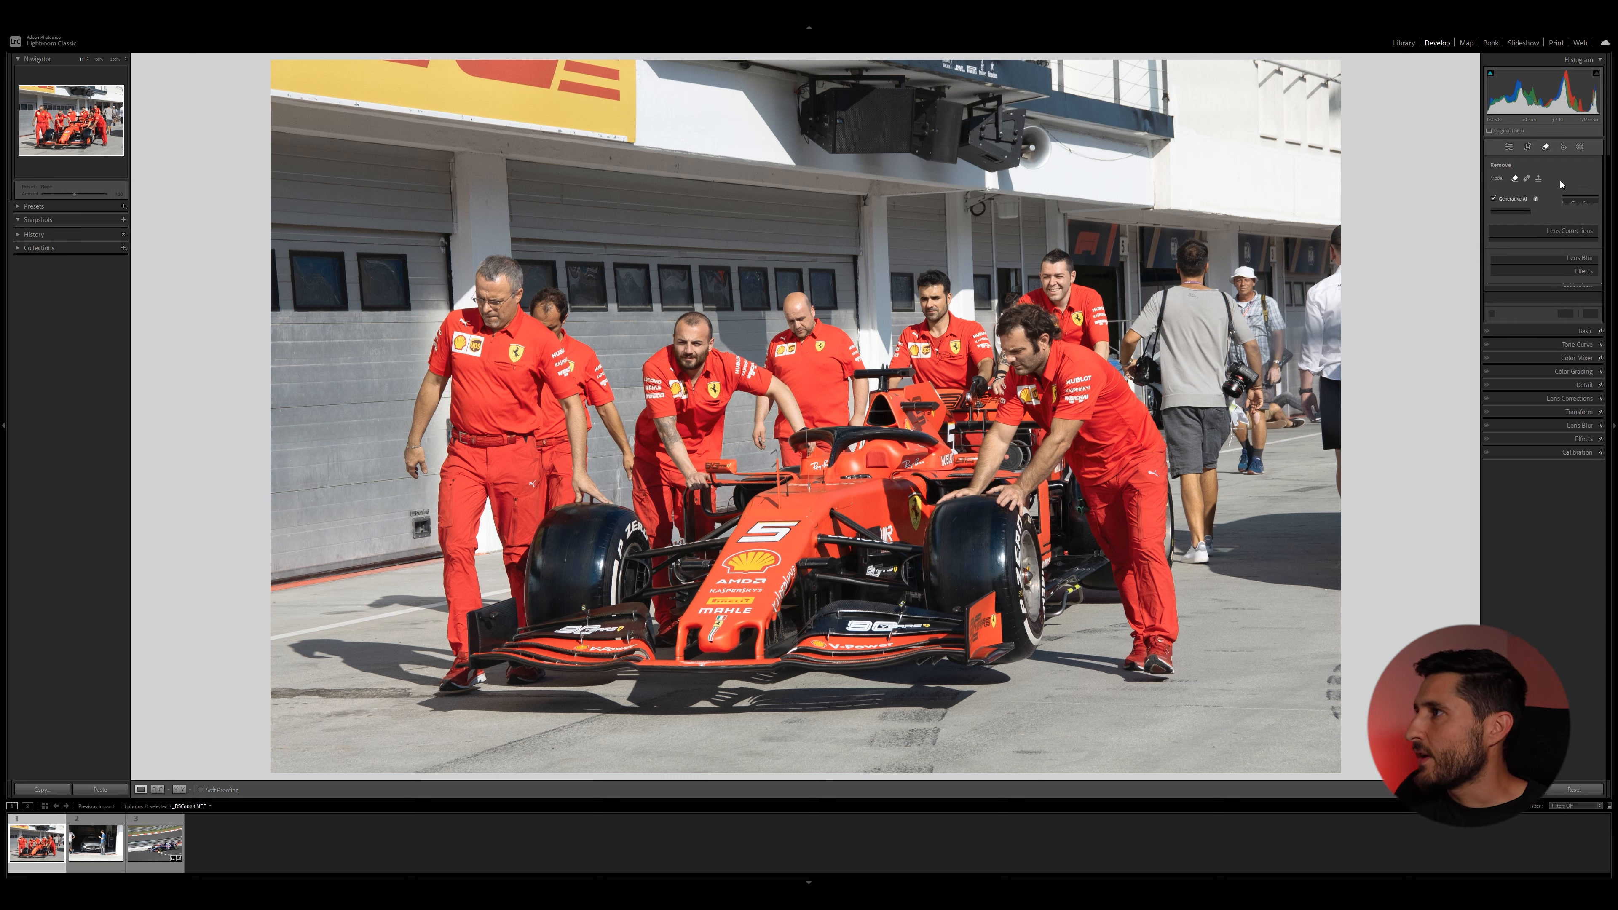
pyautogui.moveTo(1191, 245)
pyautogui.mouseDown()
pyautogui.moveTo(1131, 363)
pyautogui.moveTo(1153, 398)
pyautogui.moveTo(1192, 302)
pyautogui.moveTo(1293, 370)
pyautogui.moveTo(1286, 426)
pyautogui.moveTo(1231, 378)
pyautogui.moveTo(1287, 415)
pyautogui.moveTo(1221, 378)
pyautogui.moveTo(1207, 437)
pyautogui.moveTo(1181, 398)
pyautogui.mouseUp()
pyautogui.moveTo(1201, 474)
pyautogui.mouseDown()
pyautogui.moveTo(1183, 432)
pyautogui.moveTo(1200, 532)
pyautogui.moveTo(1344, 249)
pyautogui.moveTo(1343, 489)
pyautogui.mouseUp()
pyautogui.click(1587, 227)
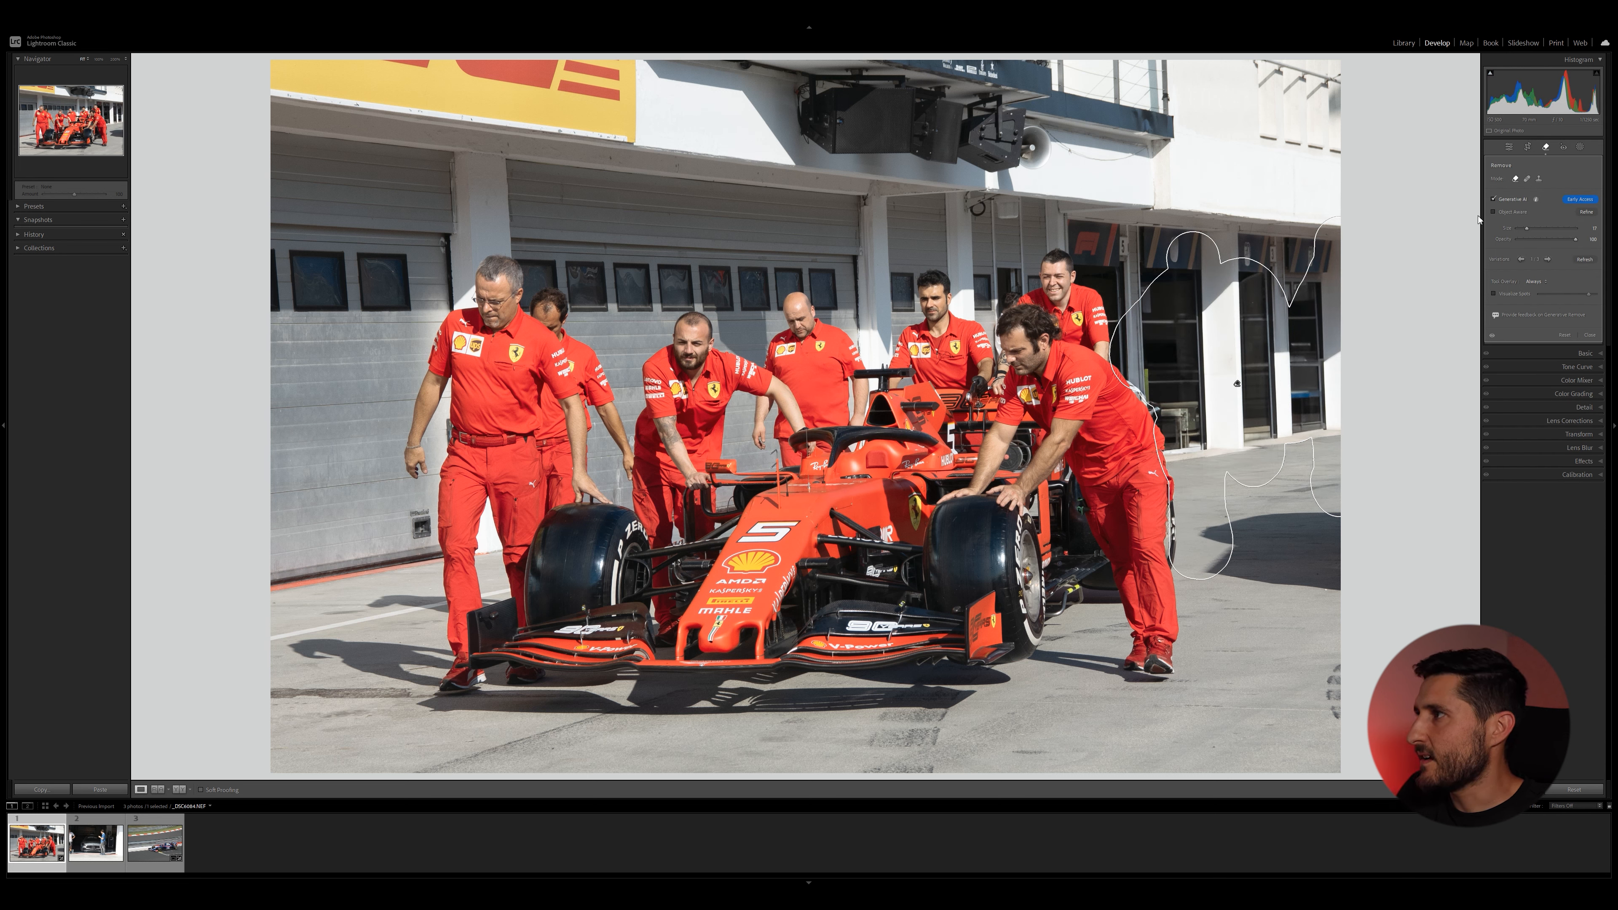
# Cycle through the generated variations for that removal and finish with the Remove tool.
pyautogui.click(1548, 259)
pyautogui.click(1548, 260)
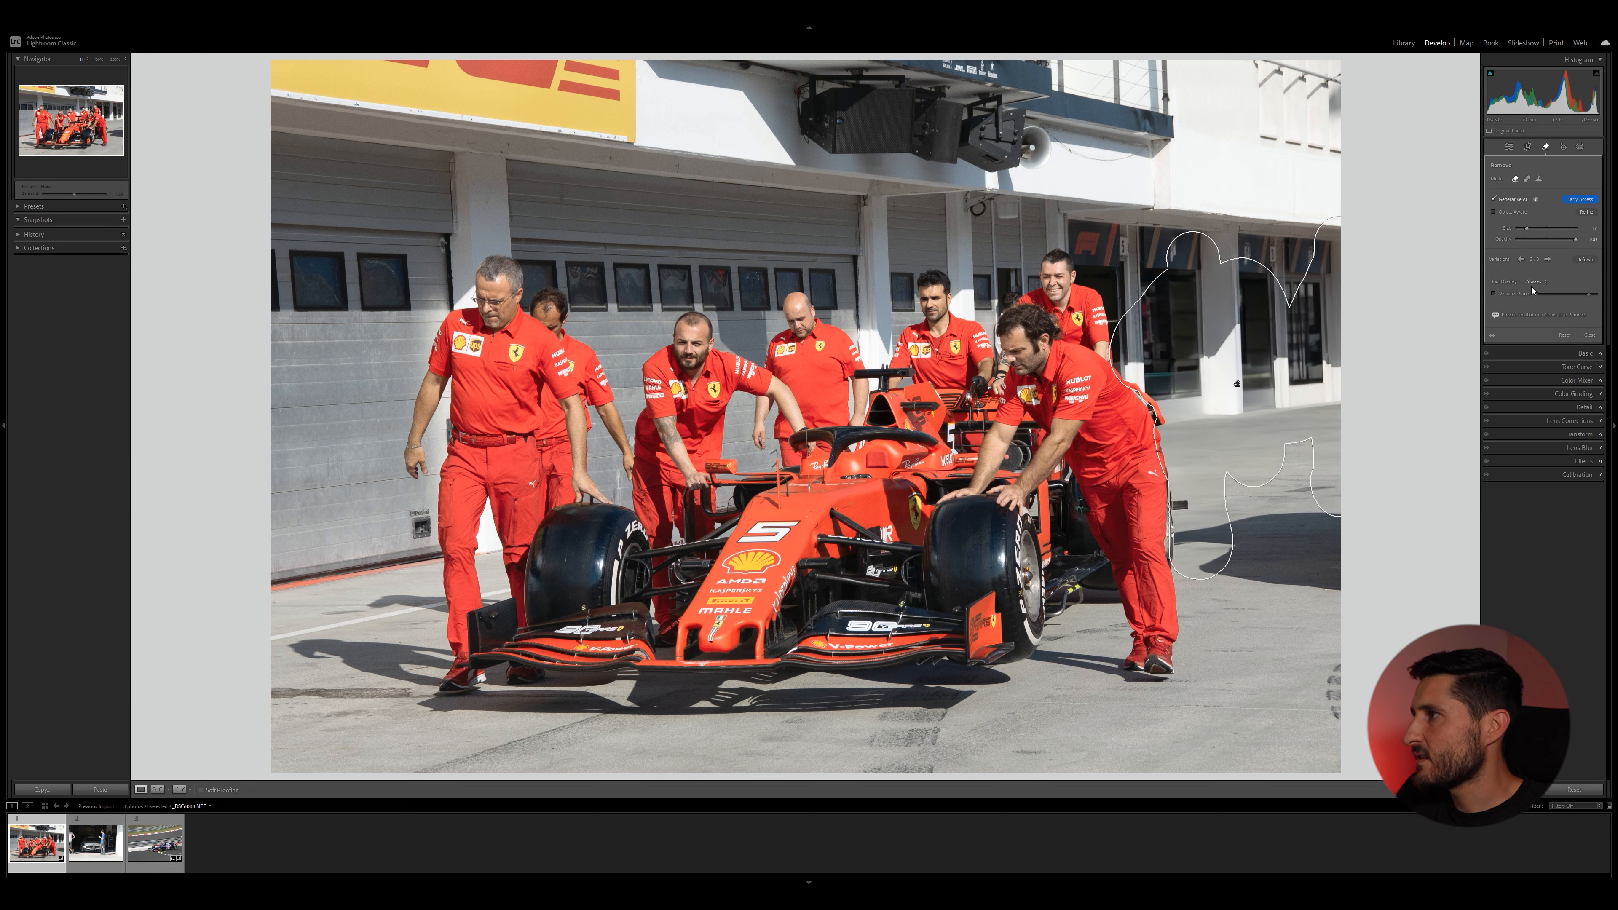
pyautogui.click(1547, 260)
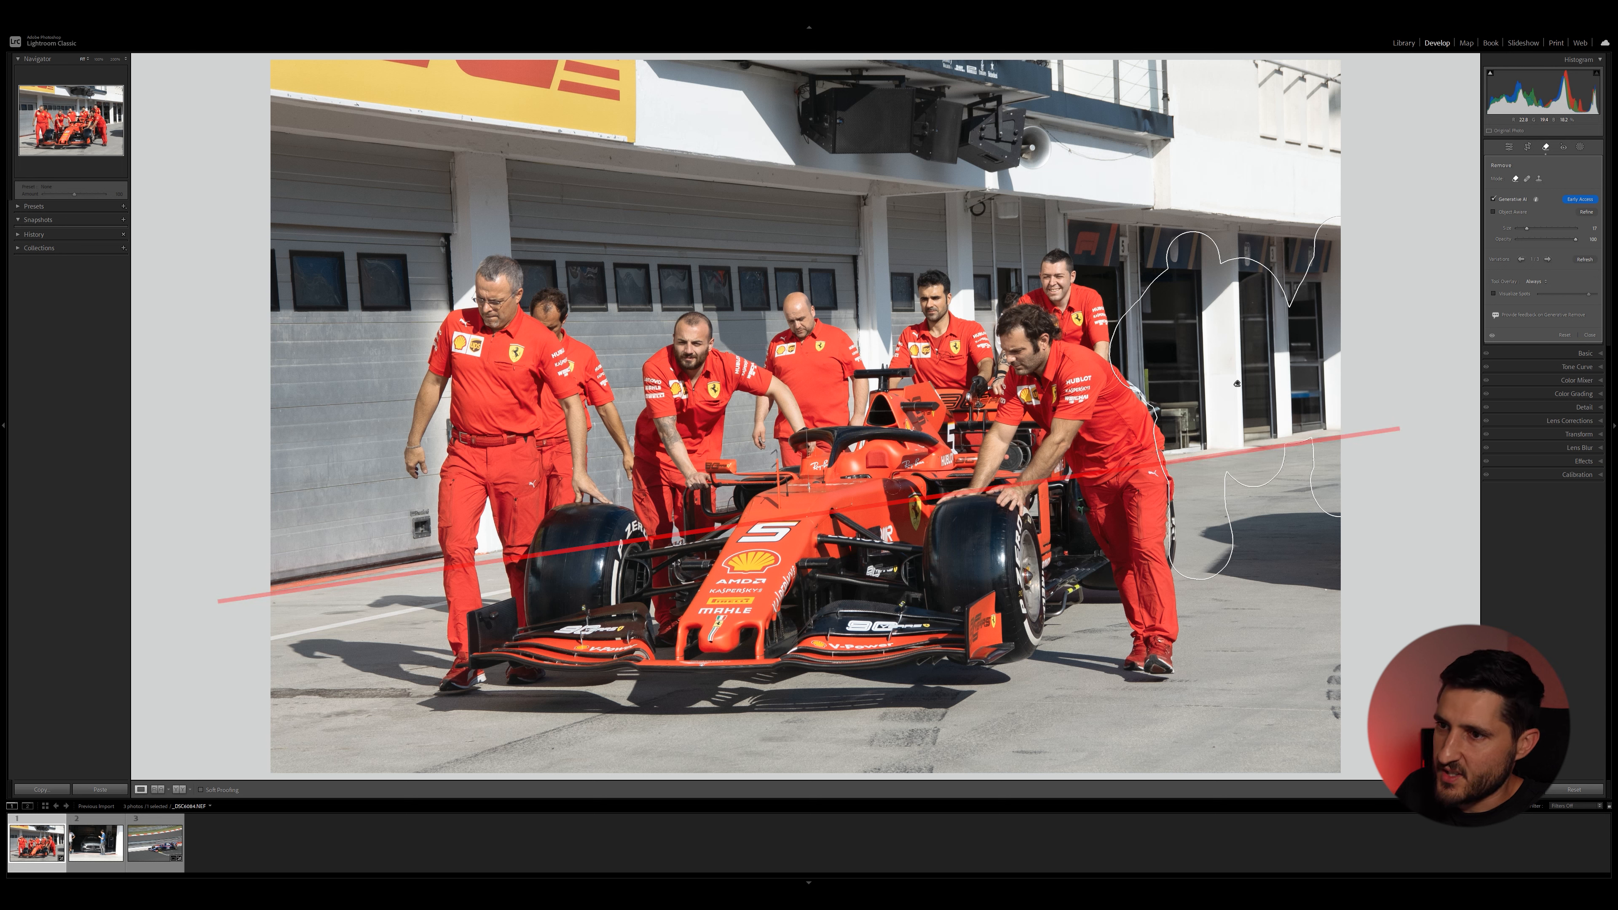
pyautogui.click(1547, 259)
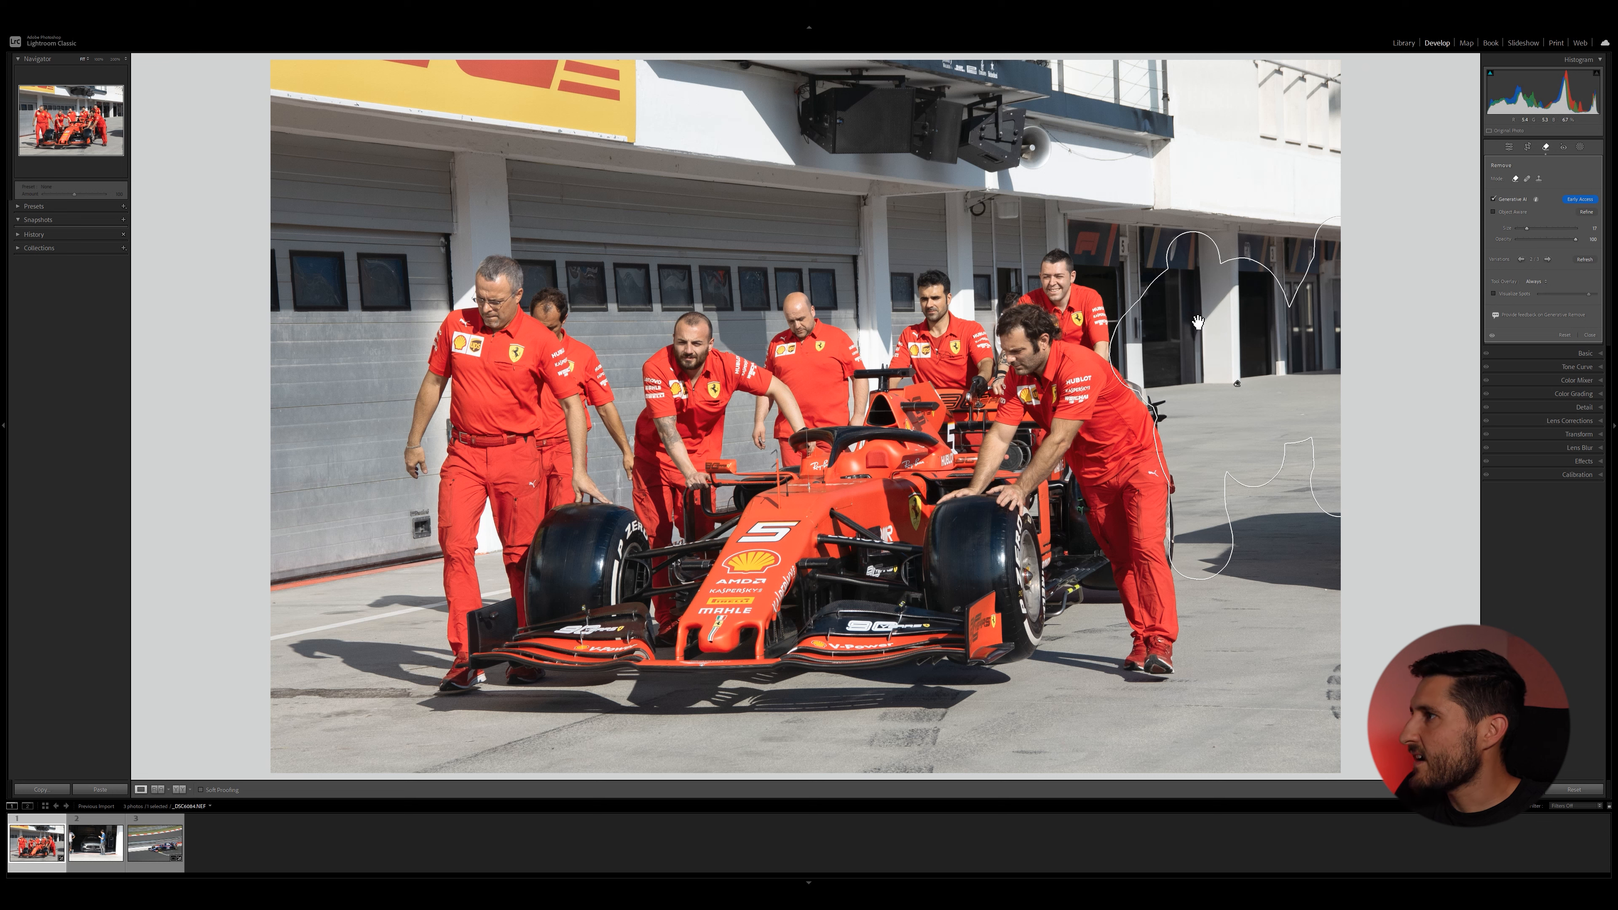
pyautogui.click(1548, 259)
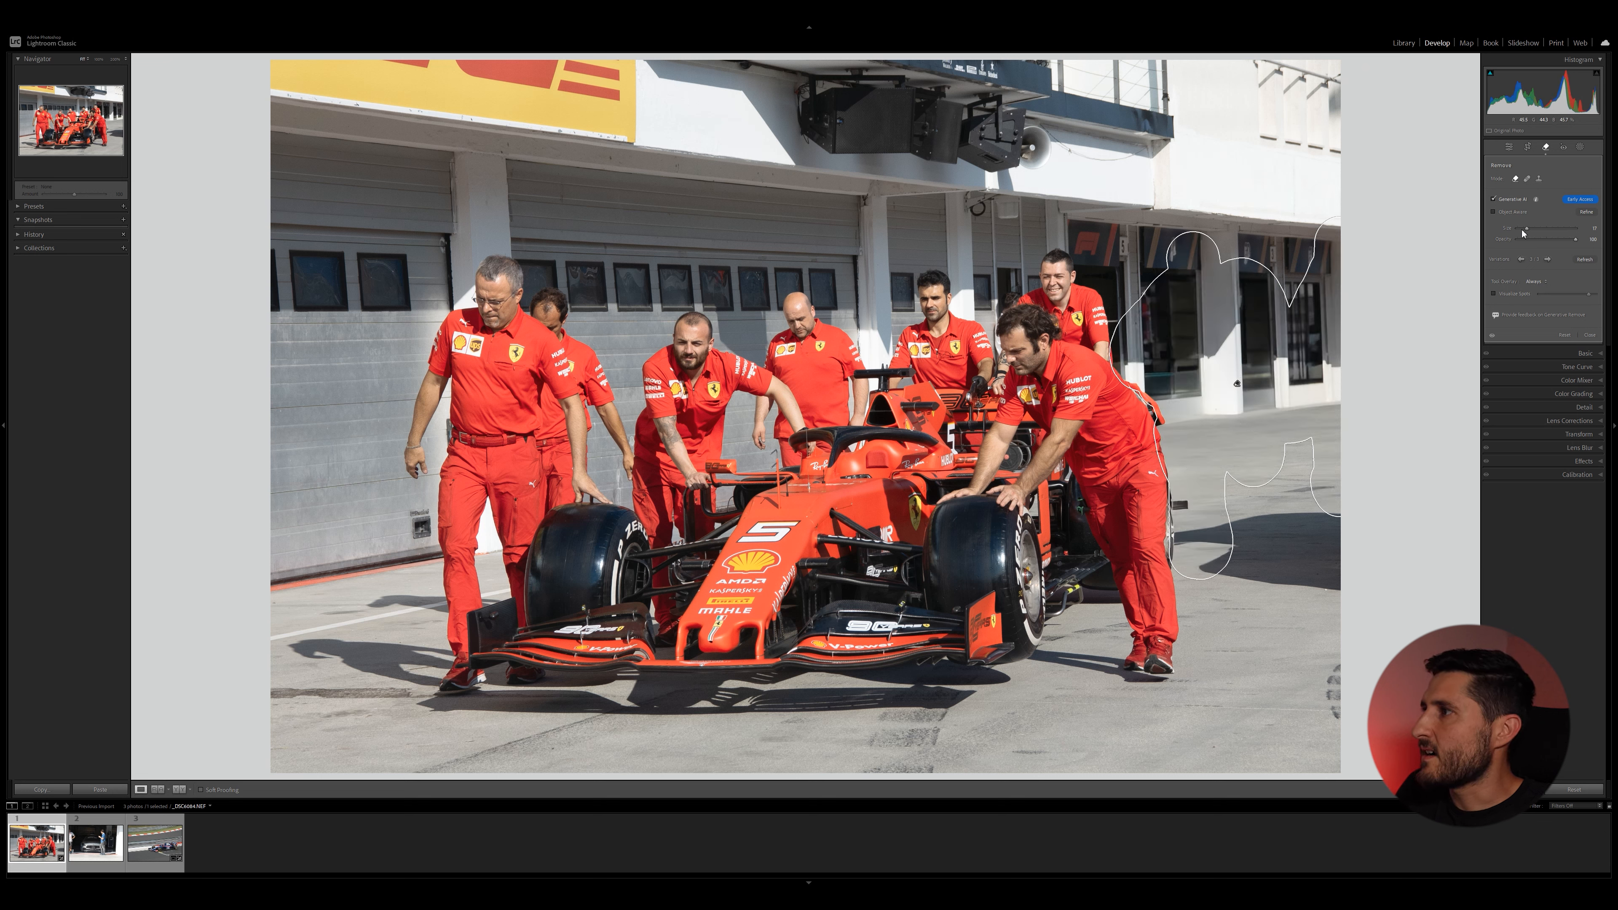
pyautogui.click(1547, 259)
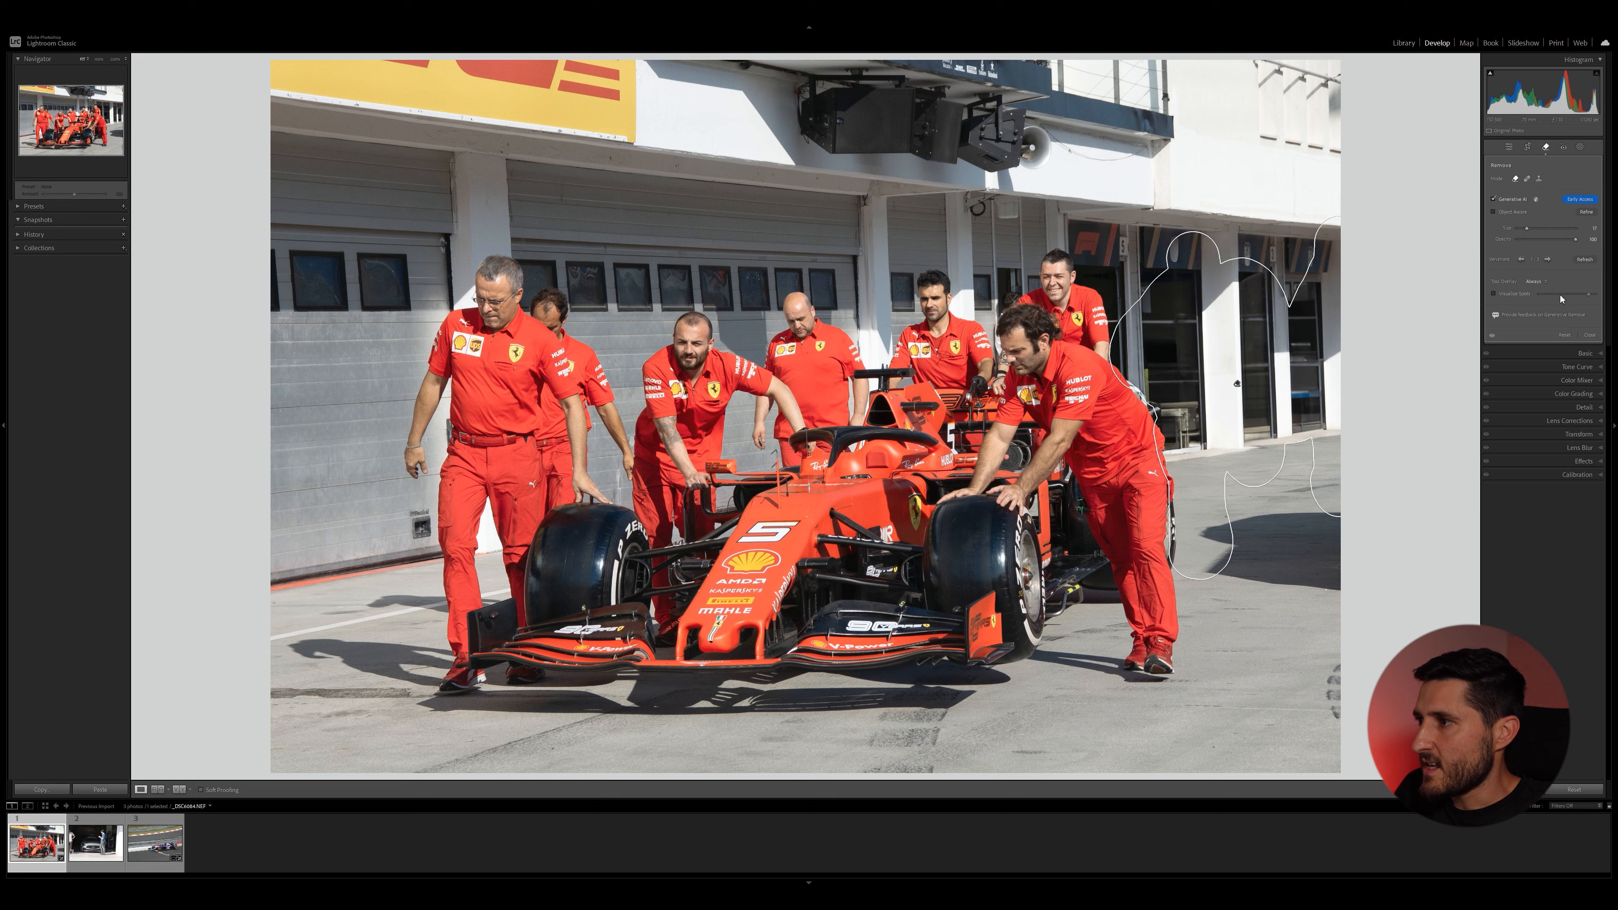
pyautogui.click(1589, 335)
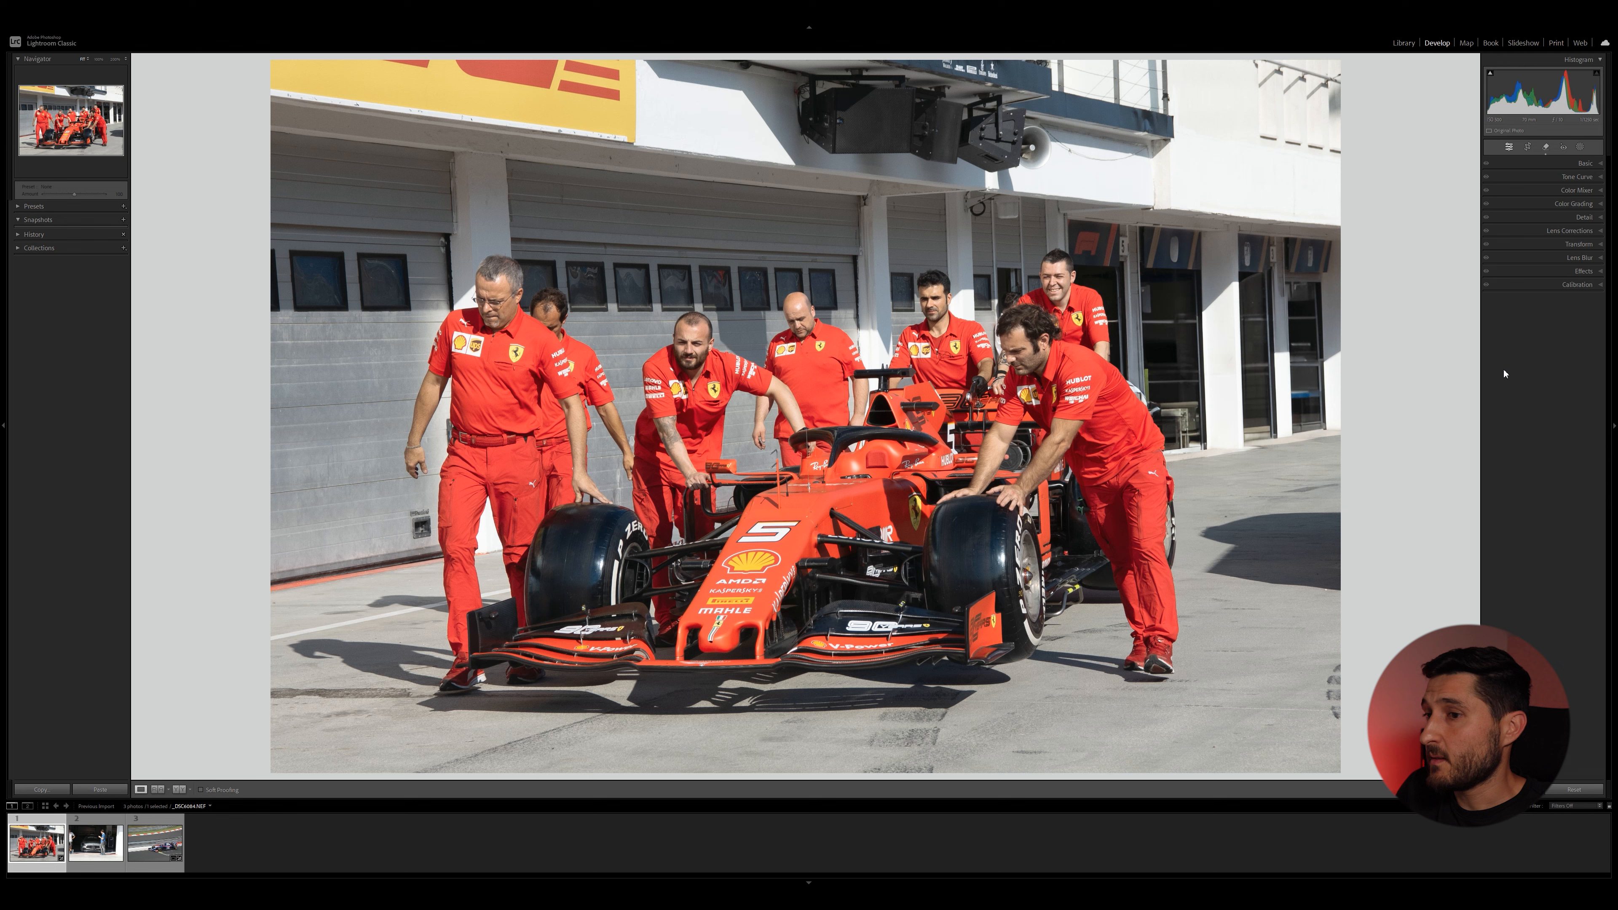
# Open the safety car photo and remove the man in the blue shirt with the generative Remove tool.
pyautogui.click(107, 846)
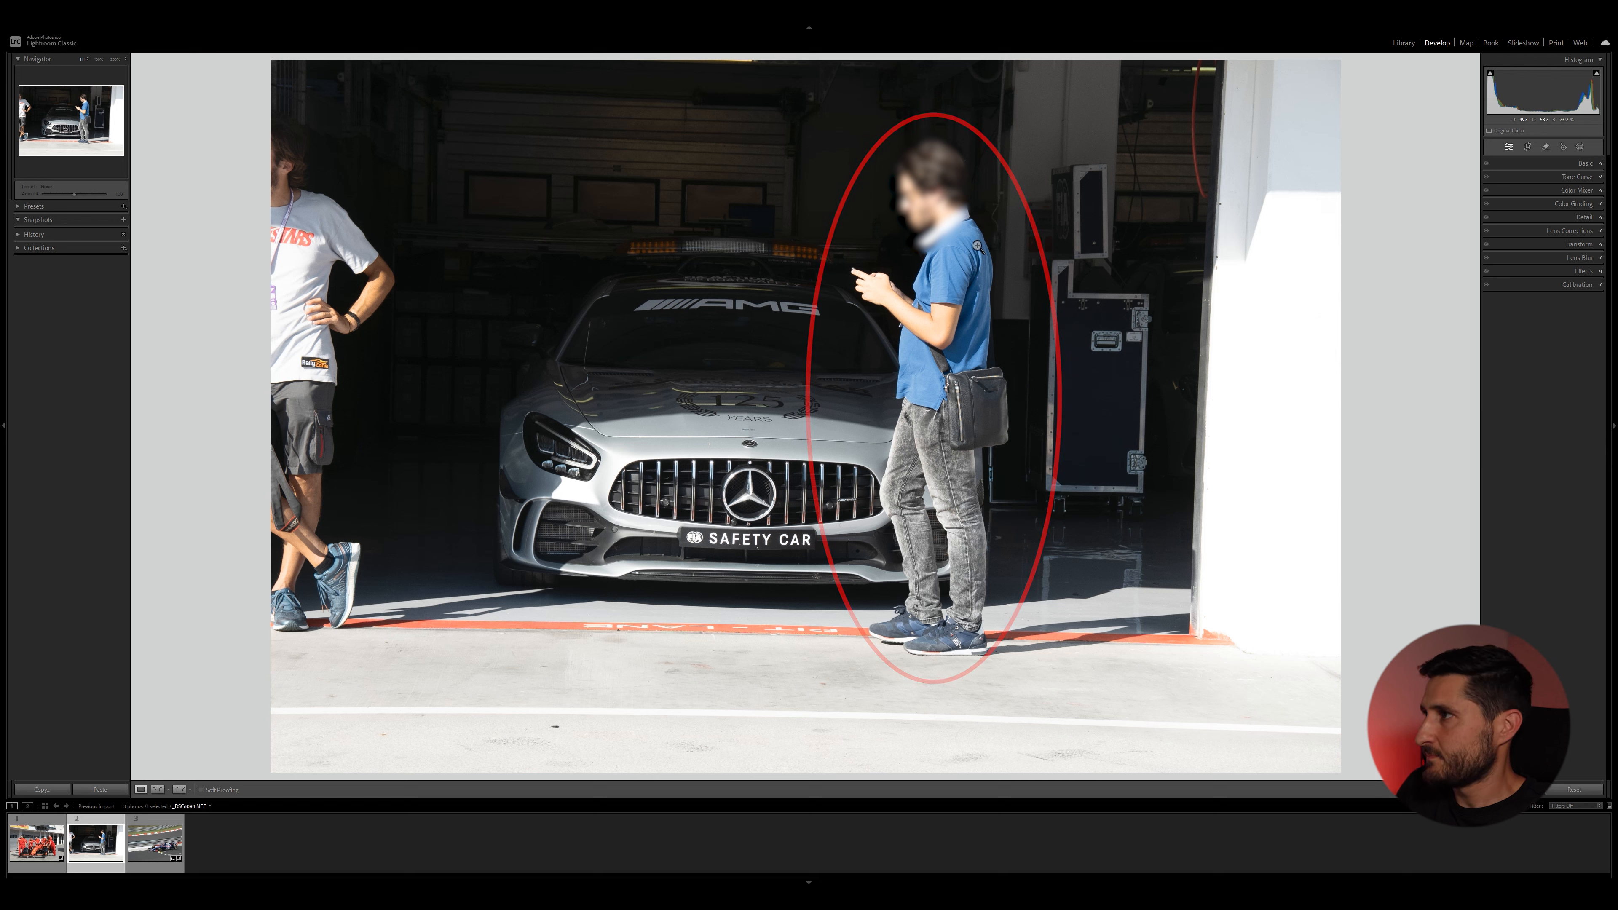
pyautogui.click(1545, 146)
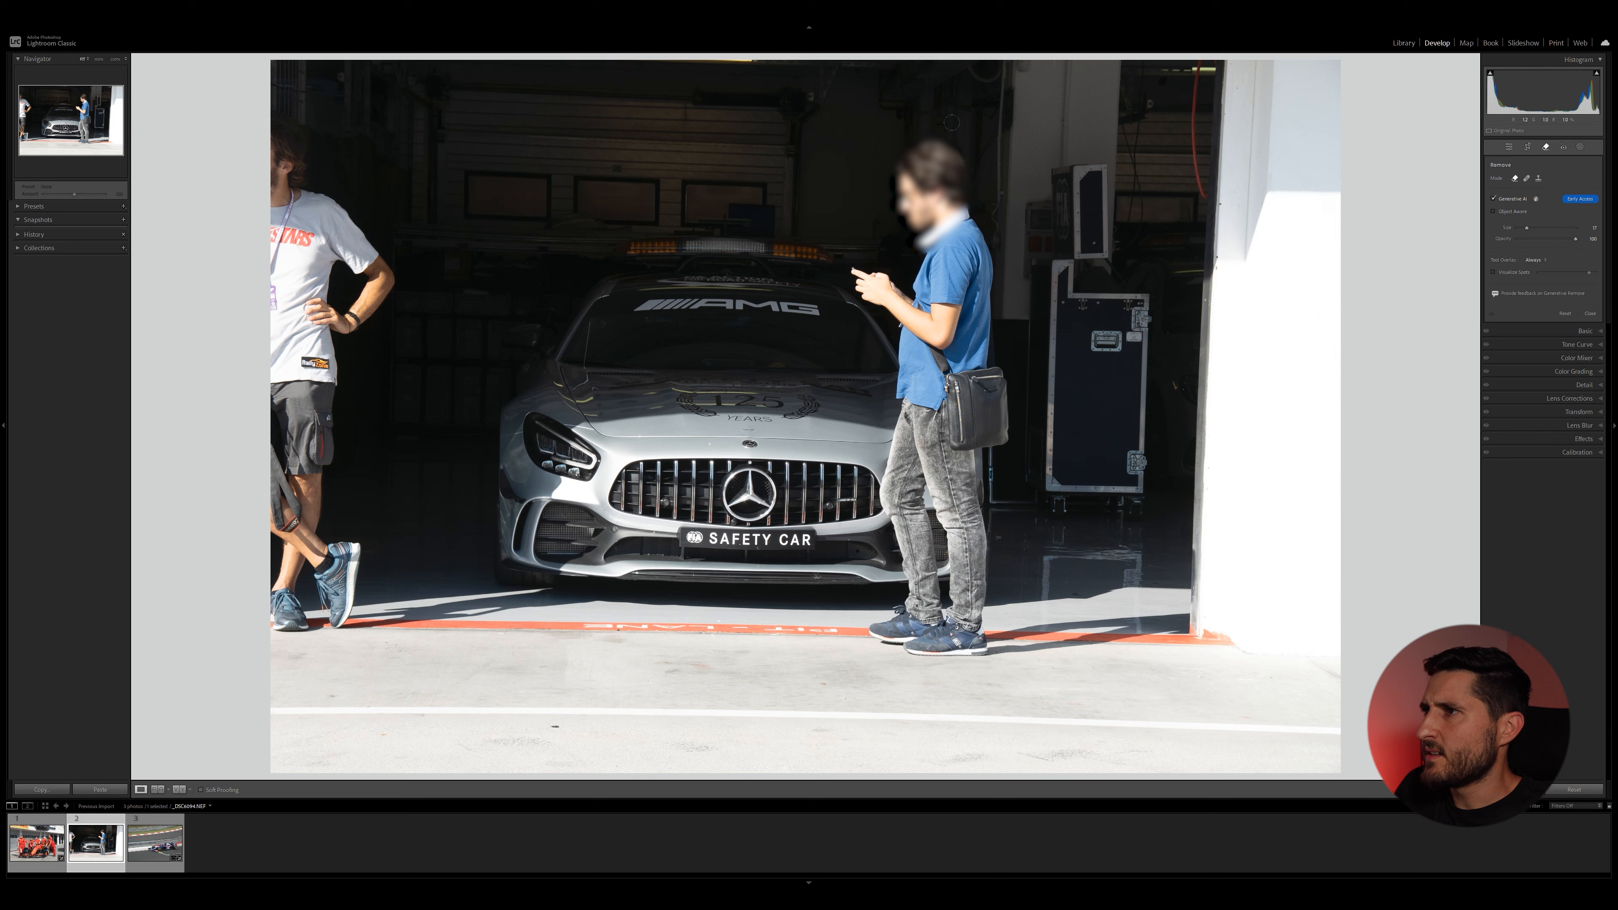
pyautogui.moveTo(875, 155)
pyautogui.mouseDown()
pyautogui.moveTo(953, 175)
pyautogui.moveTo(933, 188)
pyautogui.moveTo(963, 225)
pyautogui.moveTo(953, 274)
pyautogui.moveTo(940, 258)
pyautogui.moveTo(920, 307)
pyautogui.moveTo(869, 287)
pyautogui.moveTo(917, 316)
pyautogui.moveTo(912, 377)
pyautogui.moveTo(954, 602)
pyautogui.moveTo(938, 377)
pyautogui.moveTo(961, 240)
pyautogui.moveTo(977, 245)
pyautogui.moveTo(994, 429)
pyautogui.moveTo(988, 444)
pyautogui.moveTo(987, 372)
pyautogui.moveTo(989, 421)
pyautogui.moveTo(949, 480)
pyautogui.moveTo(969, 465)
pyautogui.moveTo(973, 618)
pyautogui.mouseUp()
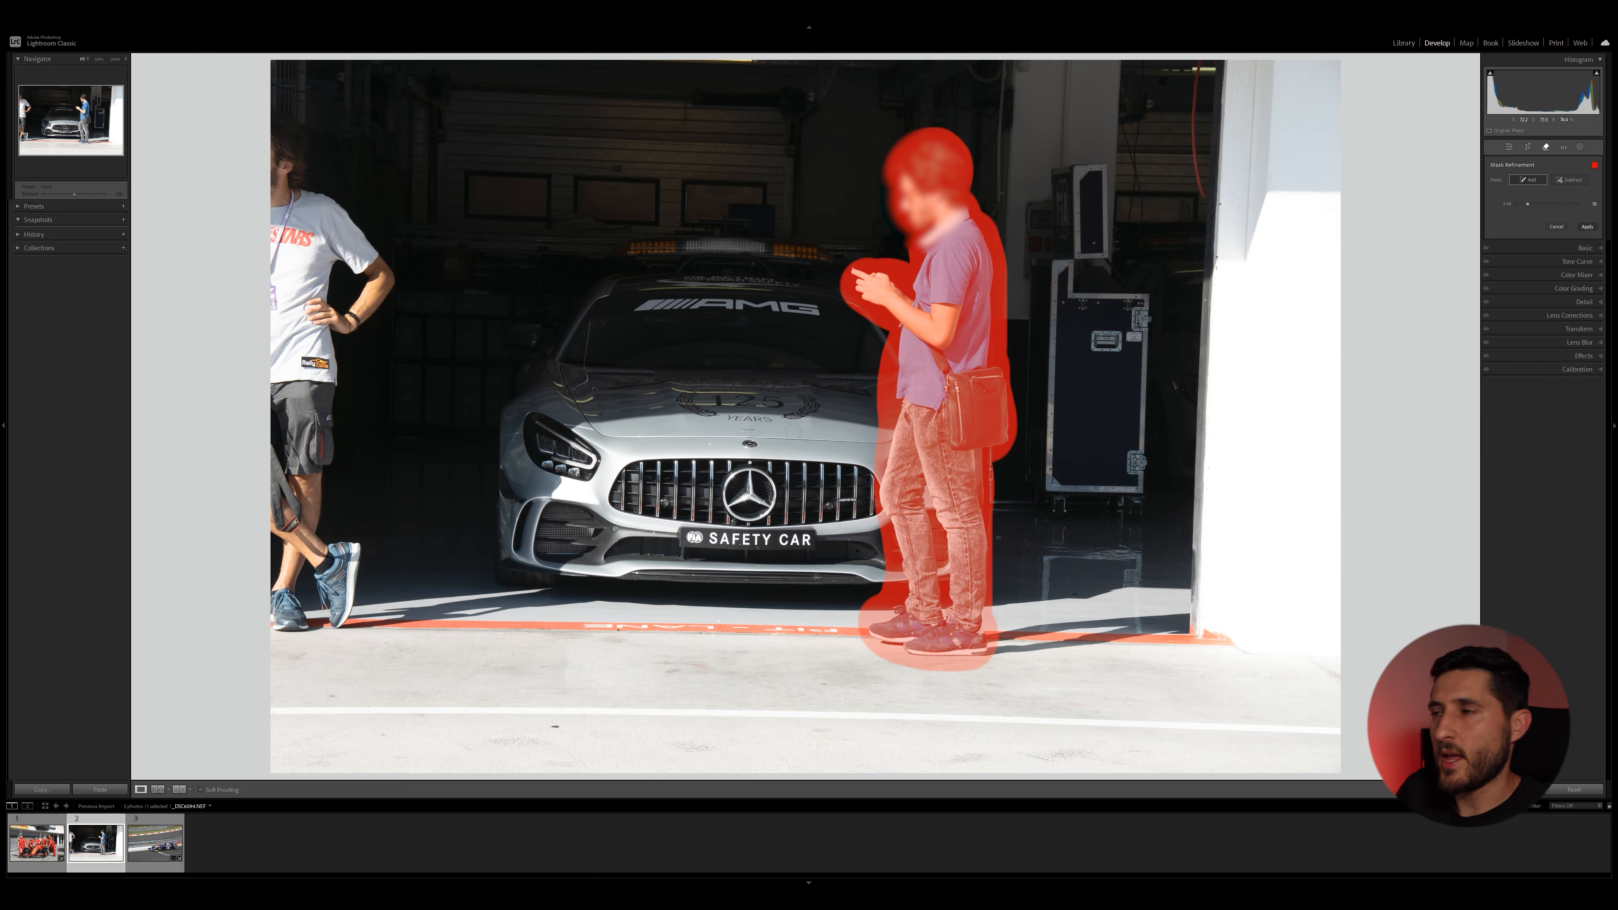
pyautogui.click(1587, 226)
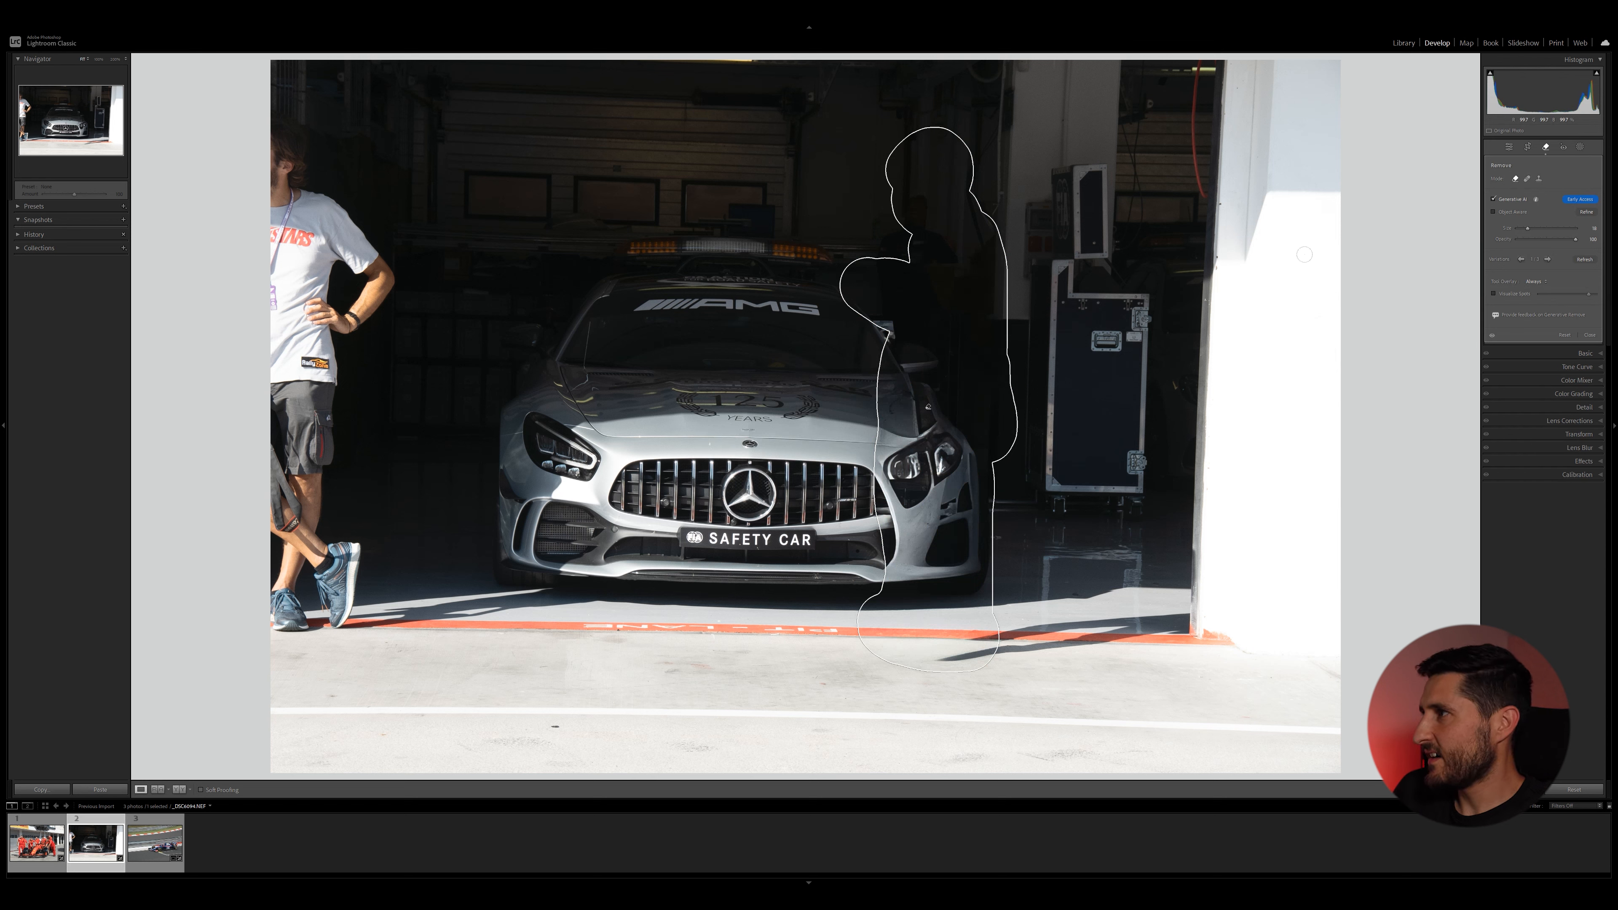
# Cycle through the generated variations for the man's removal and close the Remove tool.
pyautogui.click(1547, 260)
pyautogui.click(1547, 260)
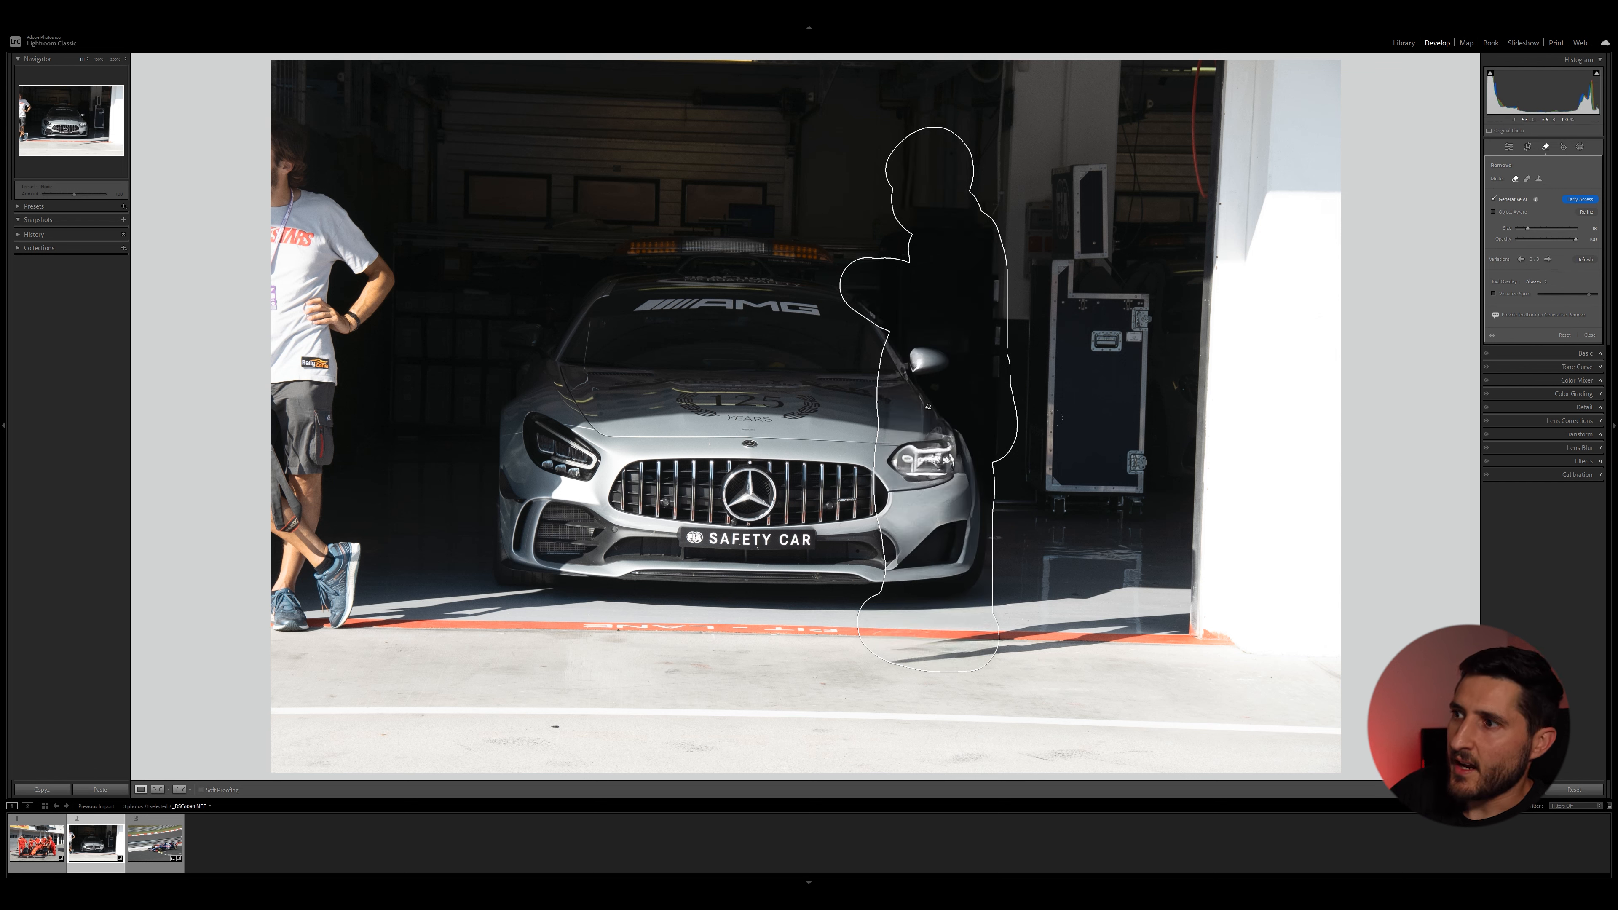
pyautogui.click(1546, 260)
pyautogui.click(1547, 260)
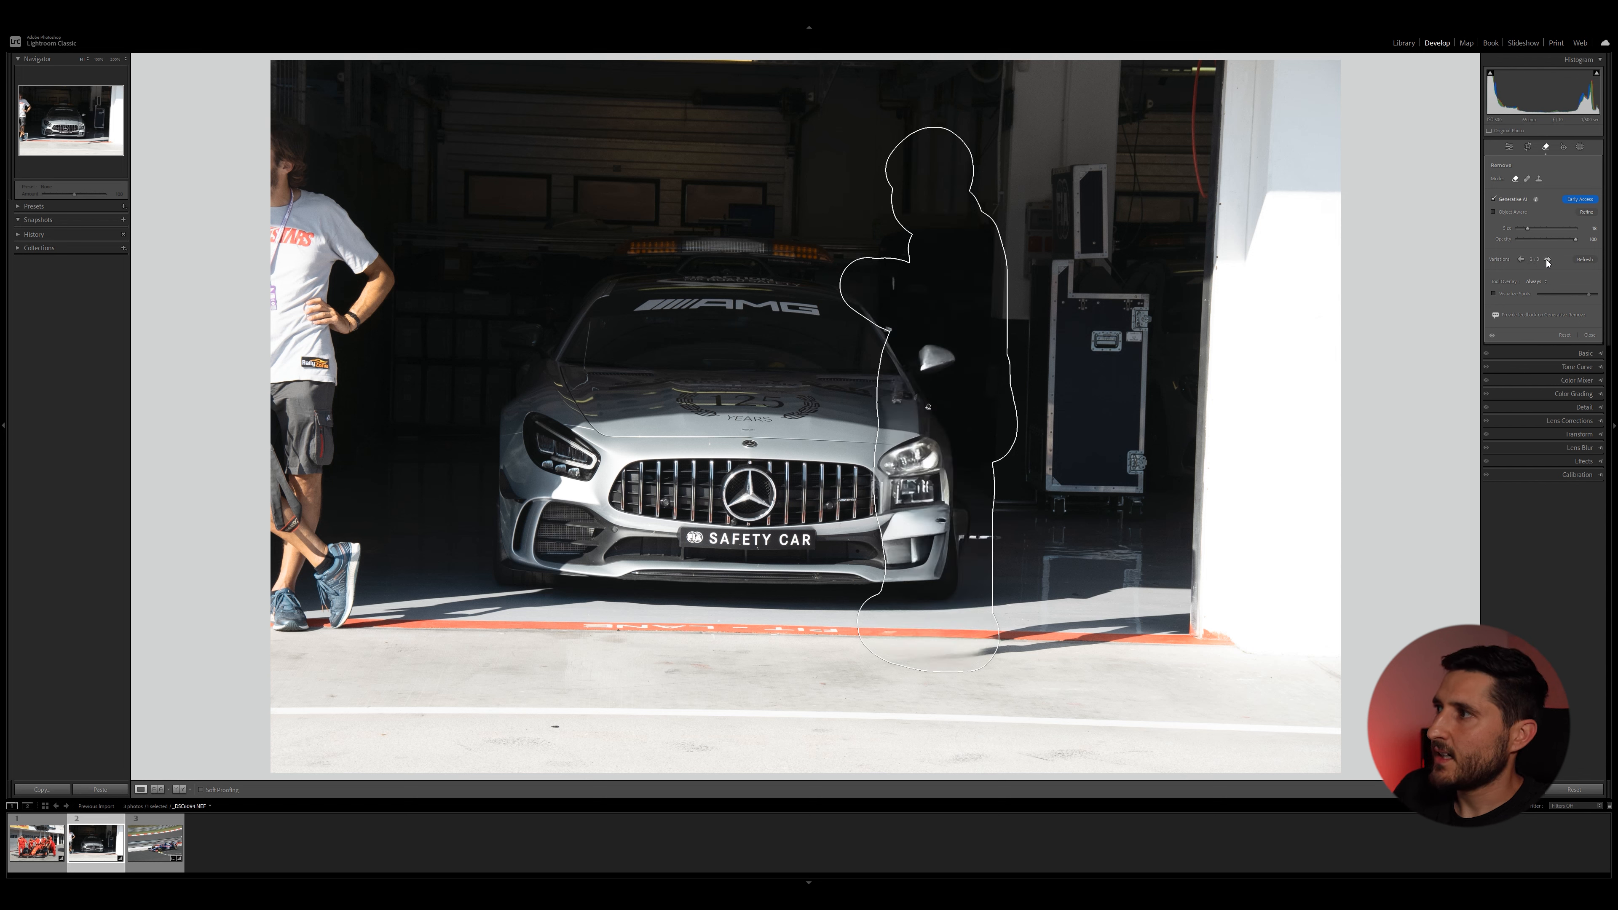
pyautogui.press('q')
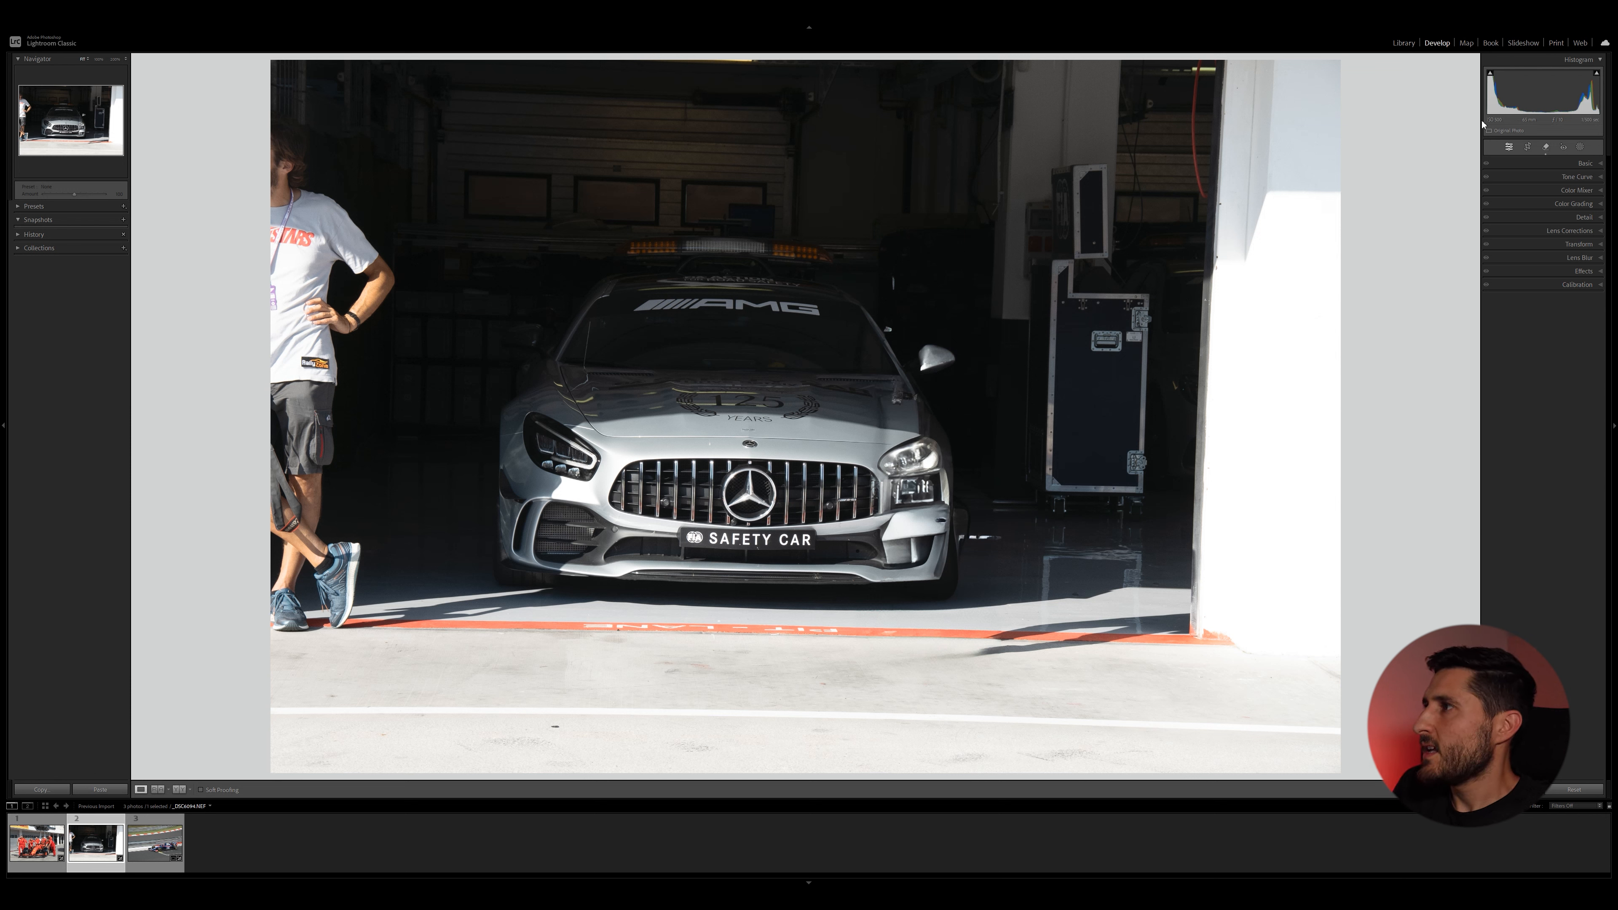
# Remove the person standing at the left edge of the safety car photo.
pyautogui.click(1545, 146)
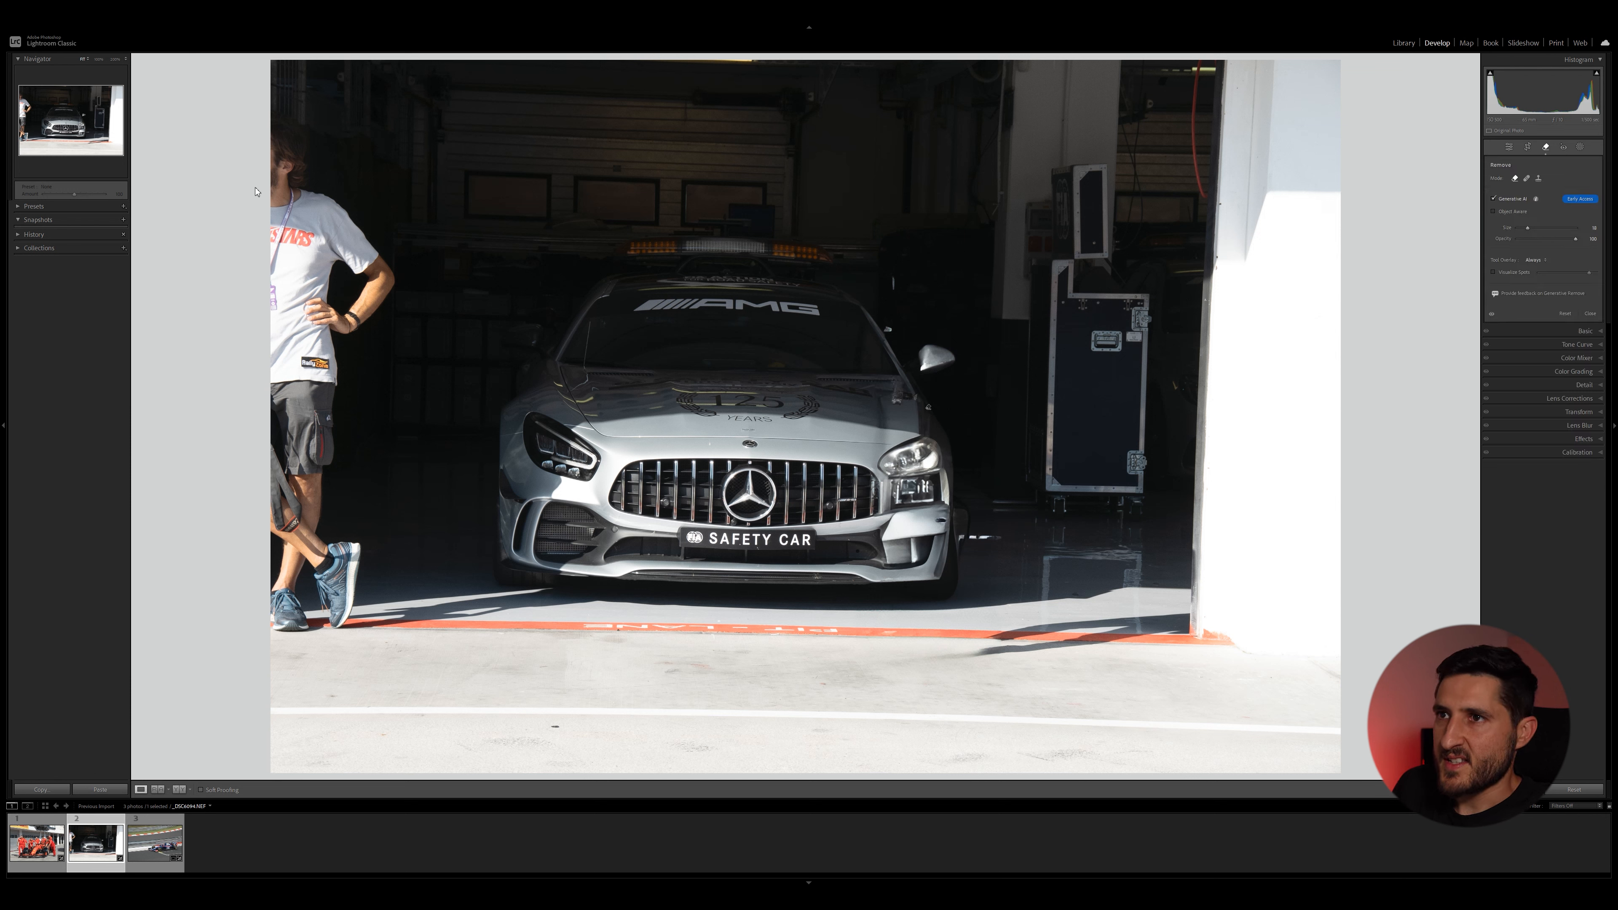
pyautogui.moveTo(266, 117)
pyautogui.mouseDown()
pyautogui.moveTo(285, 214)
pyautogui.moveTo(298, 196)
pyautogui.moveTo(372, 276)
pyautogui.moveTo(371, 303)
pyautogui.moveTo(341, 326)
pyautogui.moveTo(310, 264)
pyautogui.moveTo(265, 412)
pyautogui.moveTo(270, 317)
pyautogui.moveTo(294, 415)
pyautogui.moveTo(310, 352)
pyautogui.moveTo(310, 427)
pyautogui.moveTo(323, 367)
pyautogui.moveTo(301, 527)
pyautogui.moveTo(291, 430)
pyautogui.moveTo(285, 627)
pyautogui.moveTo(301, 549)
pyautogui.moveTo(311, 572)
pyautogui.moveTo(325, 545)
pyautogui.moveTo(346, 547)
pyautogui.moveTo(331, 615)
pyautogui.mouseUp()
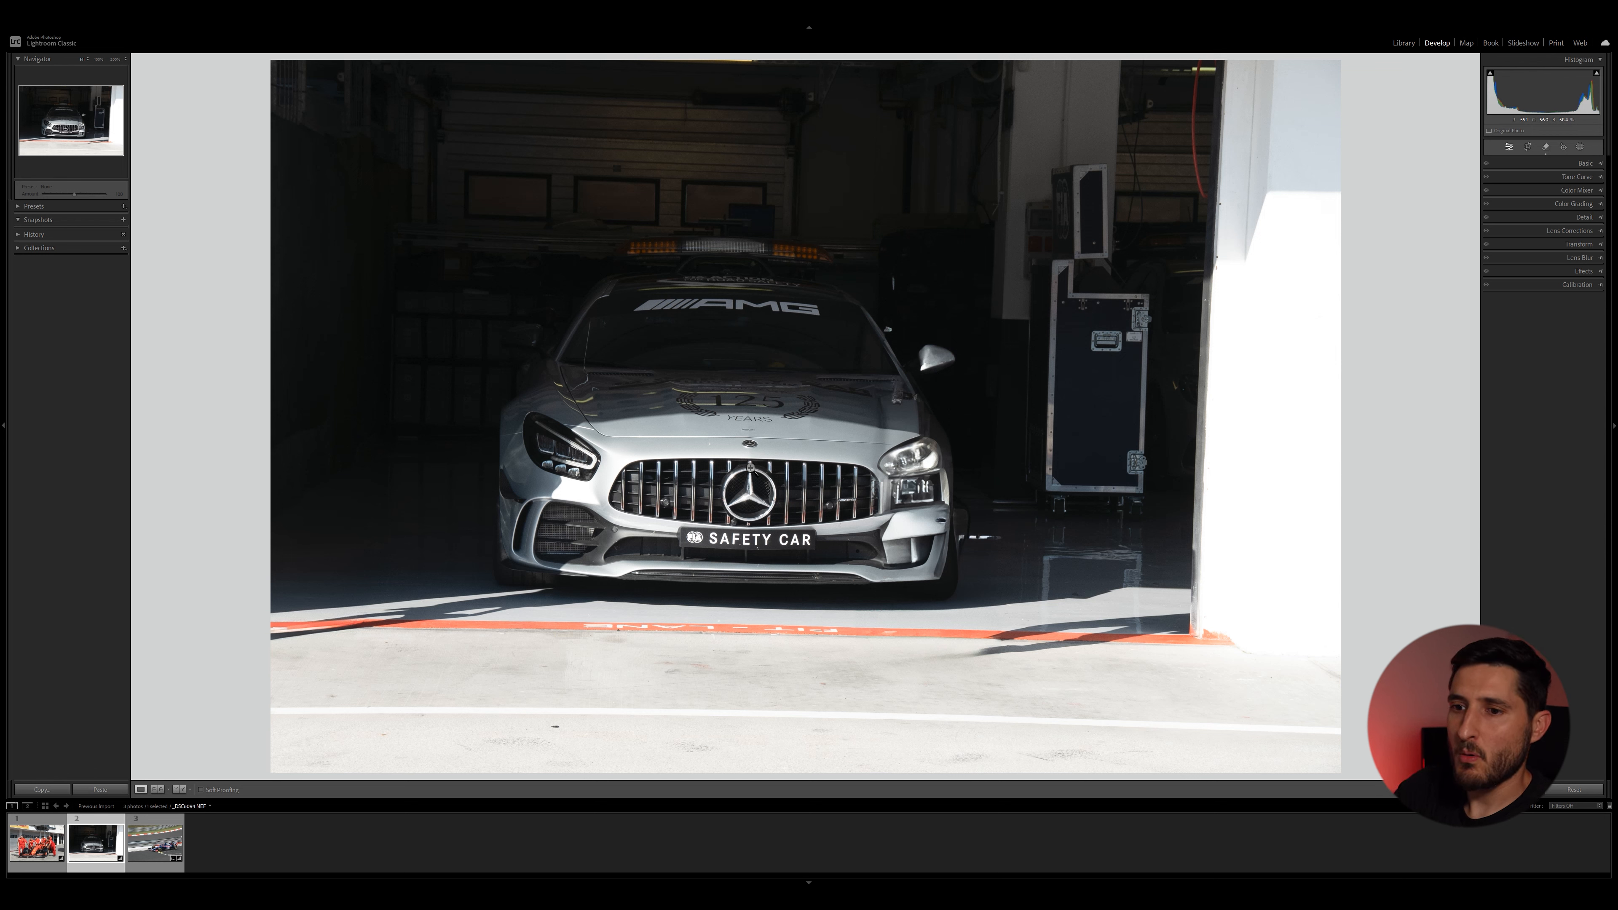
# Review the race car and Ferrari pit photos again from the filmstrip.
pyautogui.click(155, 842)
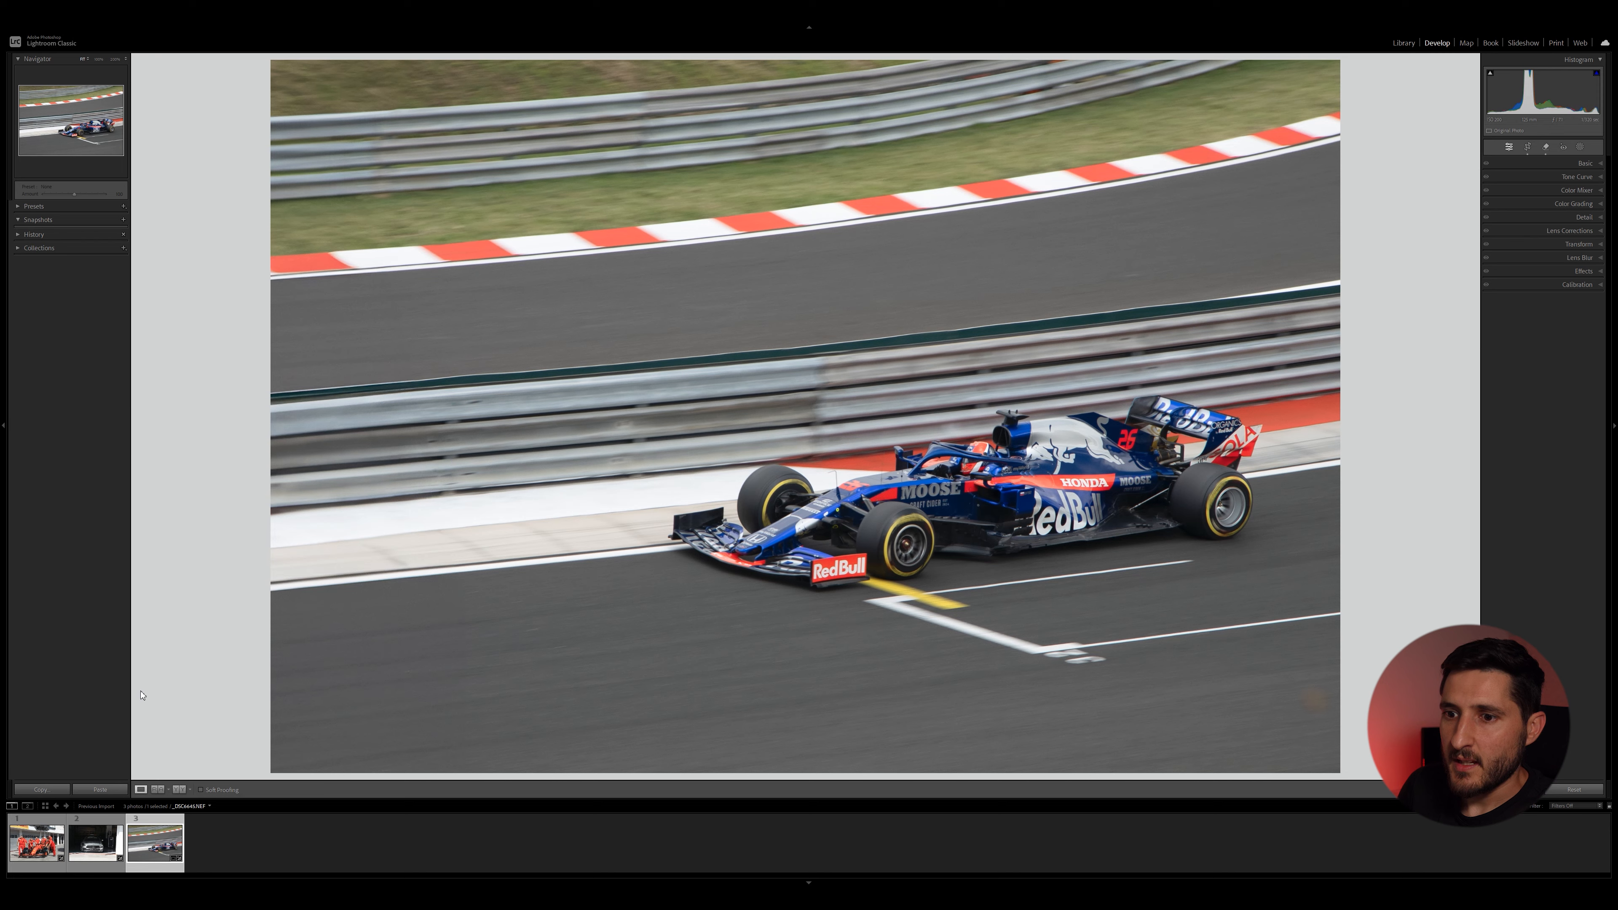
pyautogui.click(36, 843)
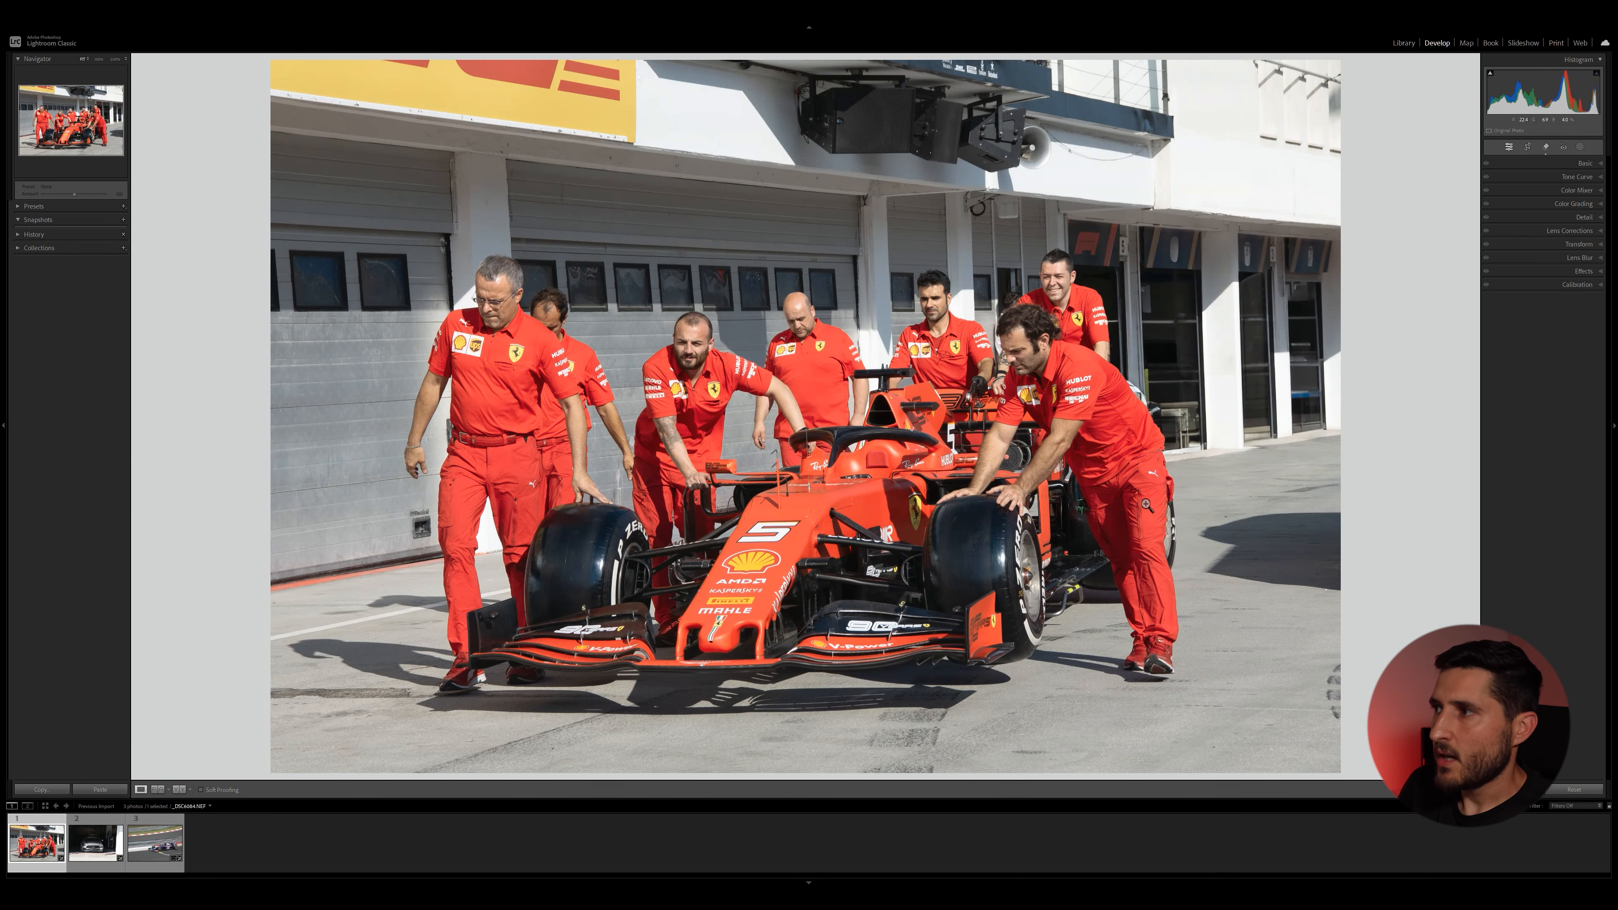